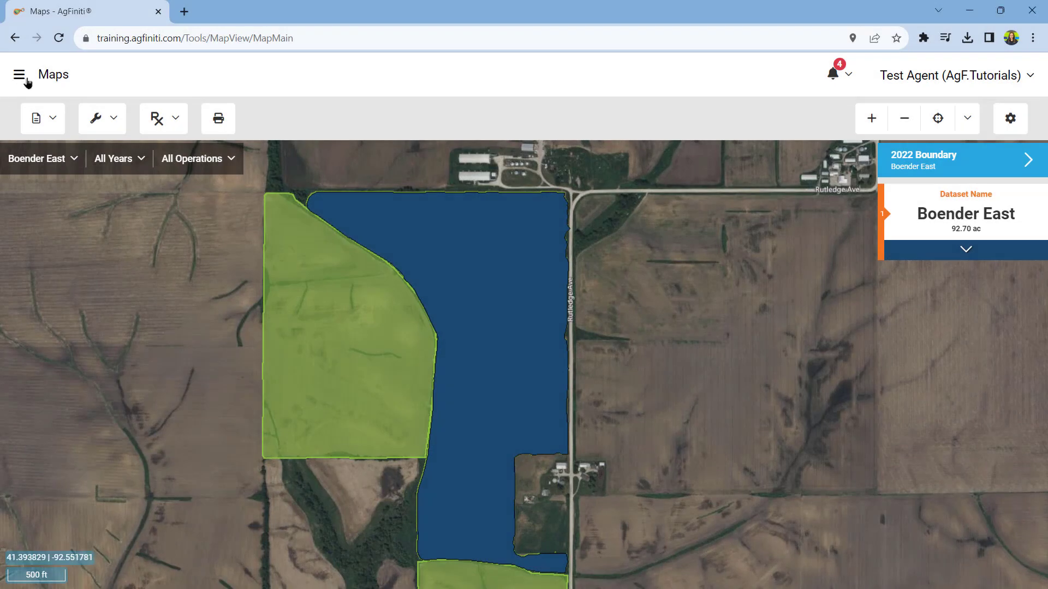
Return to the Maps page and bring up the list of fields
{"action": "left_click", "coordinate": [20, 77]}
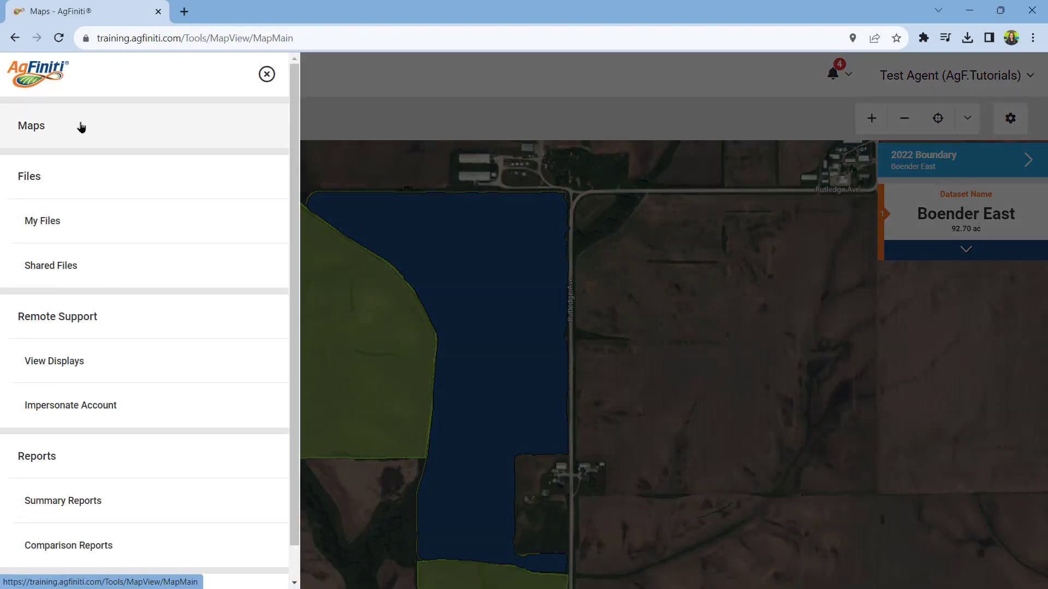
{"action": "left_click", "coordinate": [81, 126]}
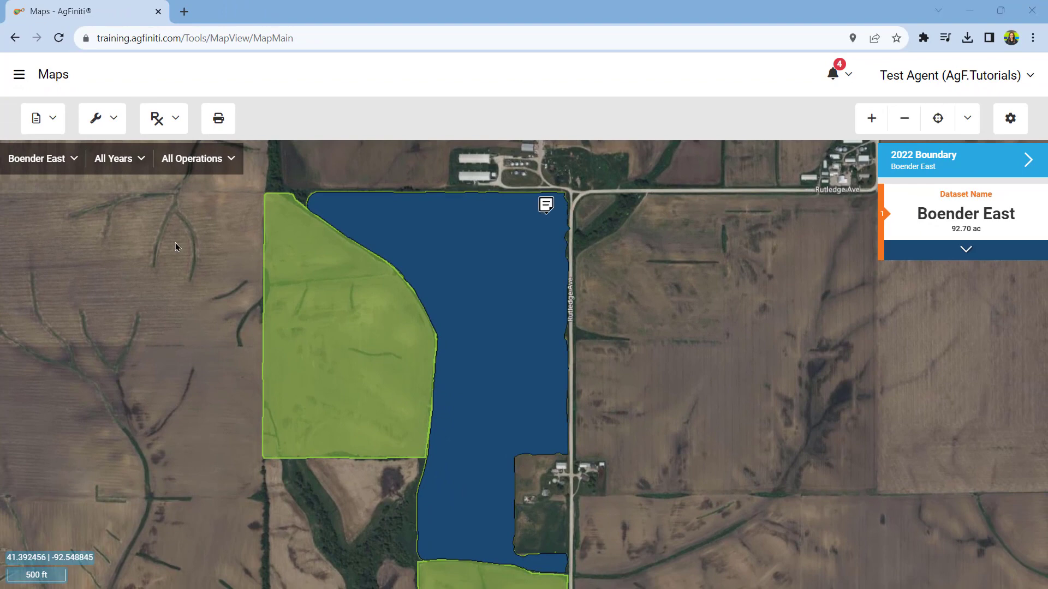
{"action": "left_click", "coordinate": [80, 165]}
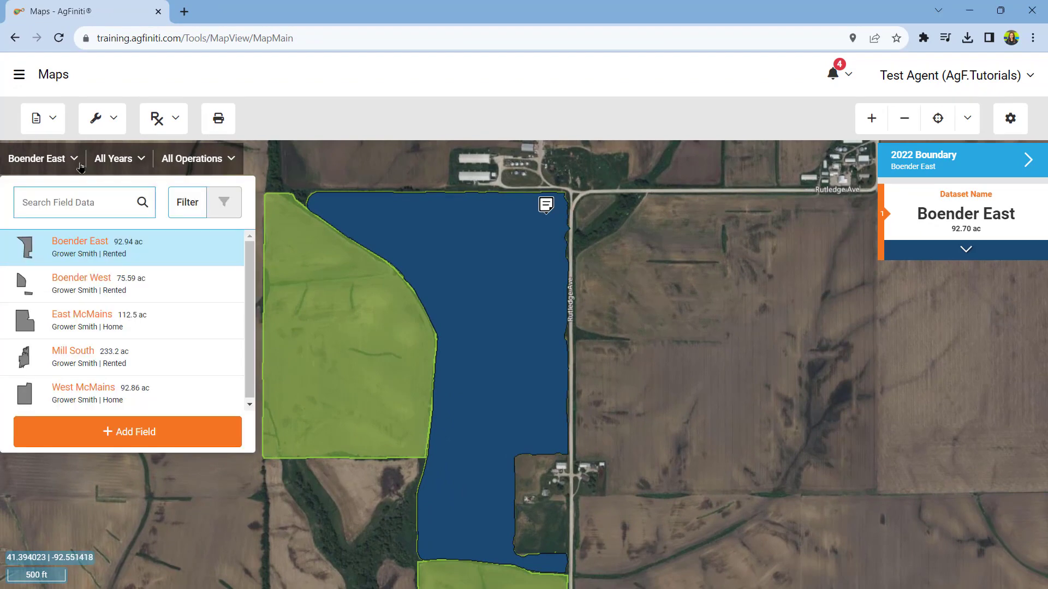
Apply the Filter Data settings for the field and bring up the report type choices
{"action": "left_click", "coordinate": [187, 203]}
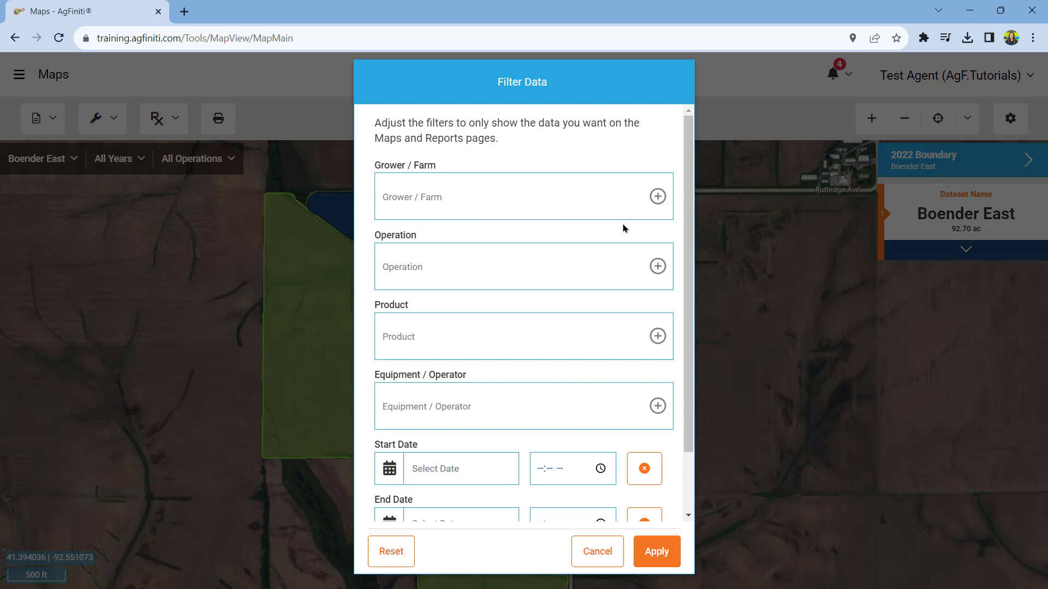
{"action": "scroll", "coordinate": [624, 229], "scroll_direction": "down", "scroll_amount": 2}
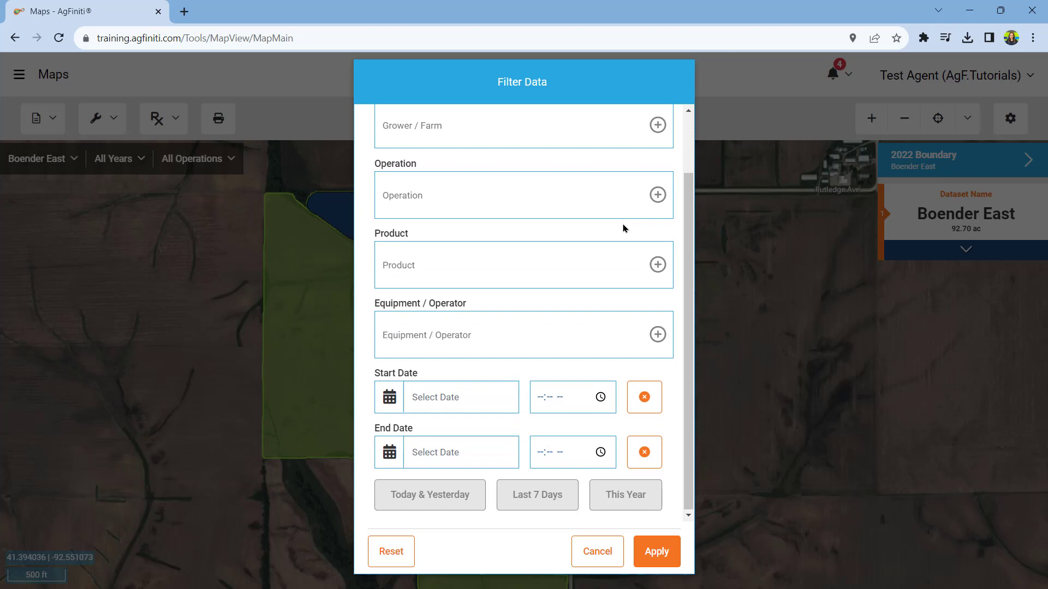
{"action": "left_click", "coordinate": [658, 549]}
{"action": "left_click", "coordinate": [59, 119]}
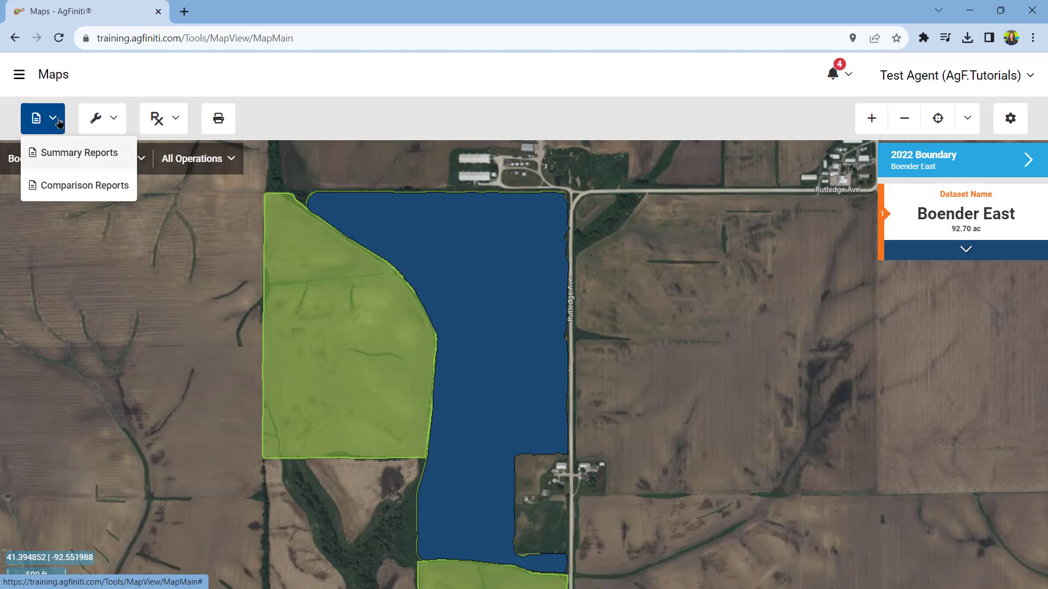
View the Boender East summary report for Grain Harvest, then Planting, then switch to Comparison Reports
{"action": "left_click", "coordinate": [464, 195]}
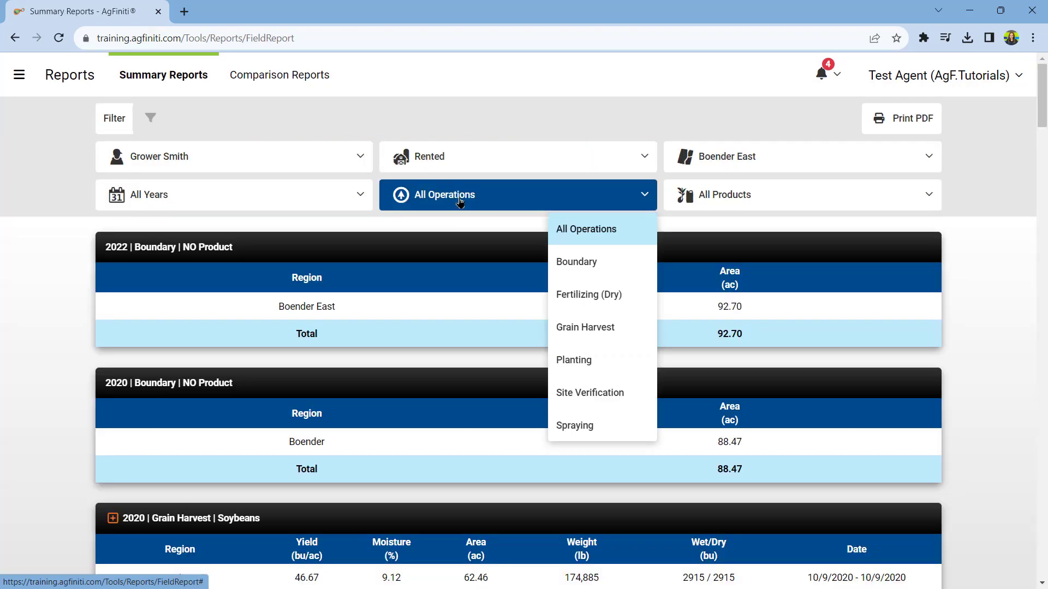
{"action": "left_click", "coordinate": [605, 328]}
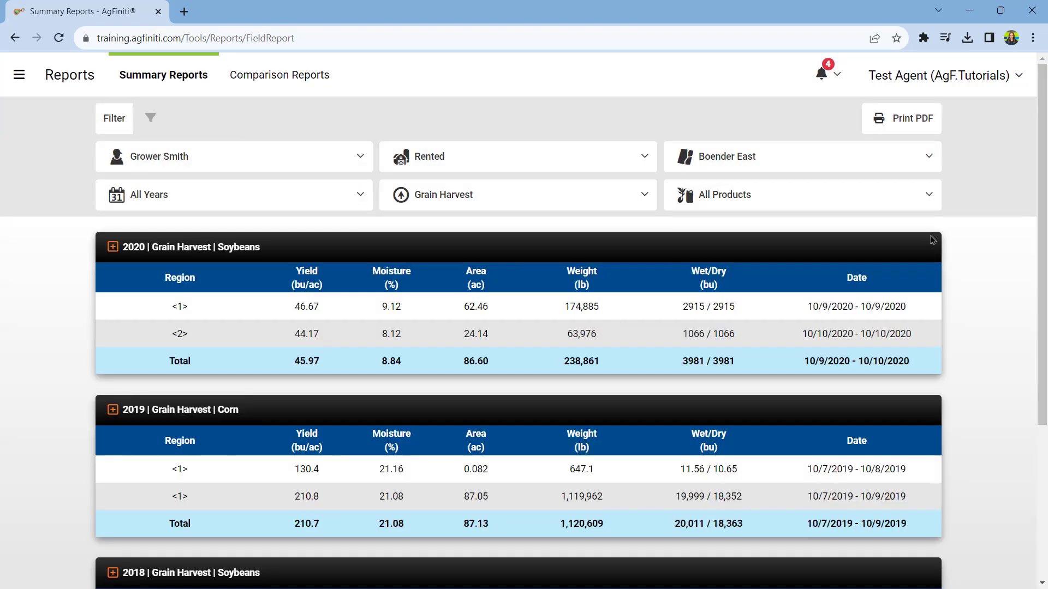
{"action": "left_click", "coordinate": [627, 205]}
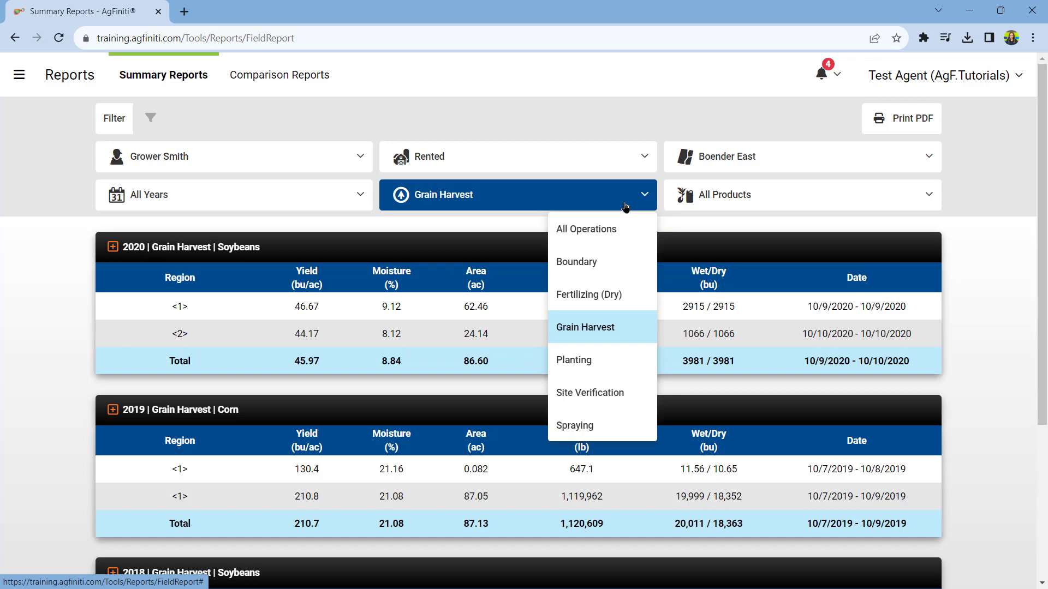
{"action": "left_click", "coordinate": [607, 356]}
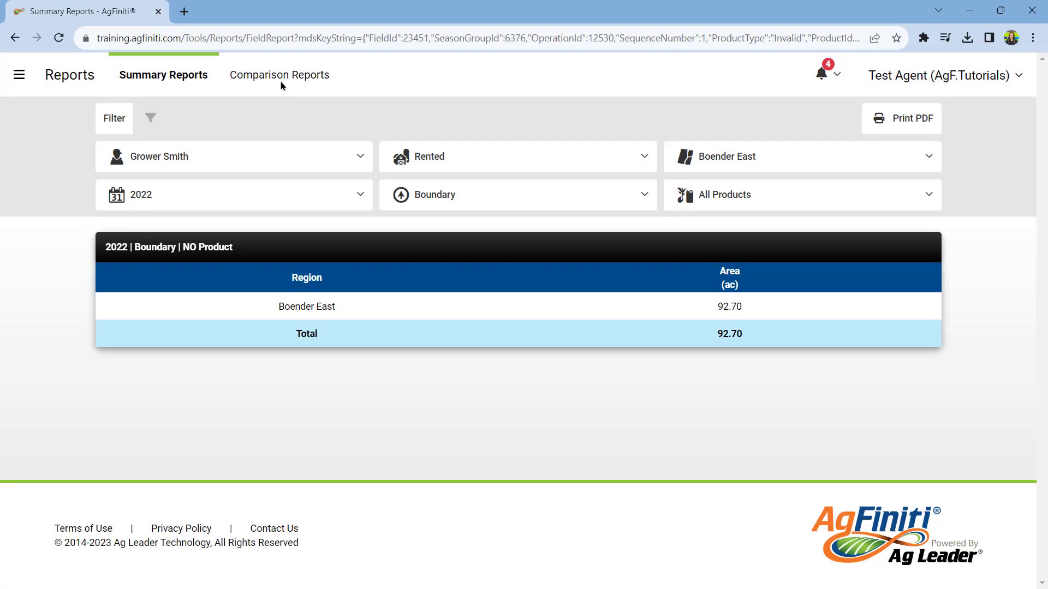
{"action": "left_click", "coordinate": [281, 84]}
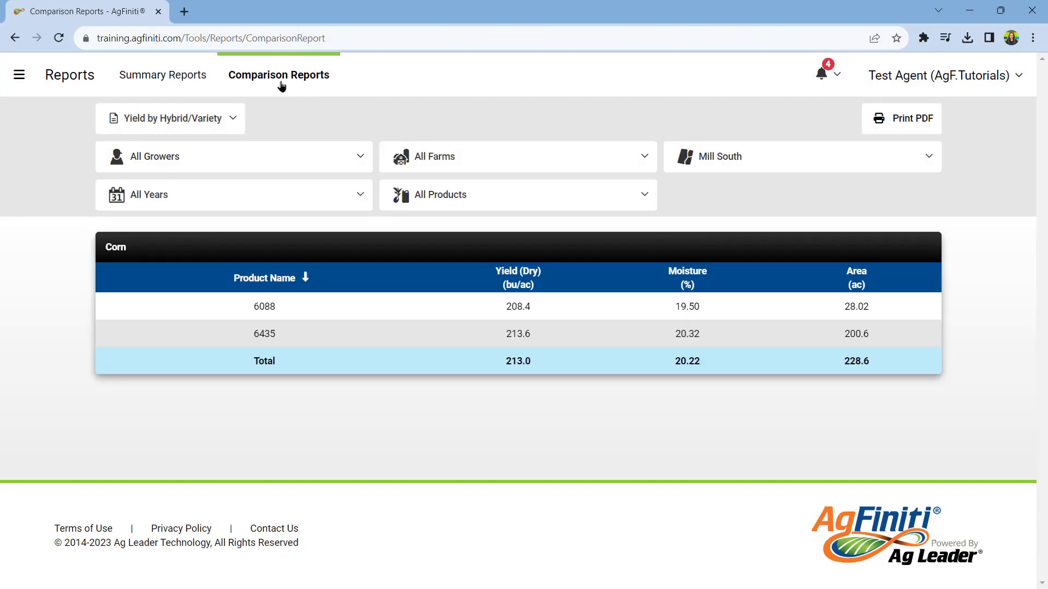
Compare Mill South corn yield by Population/Seeding Rate, then by Soil Type
{"action": "left_click", "coordinate": [237, 120]}
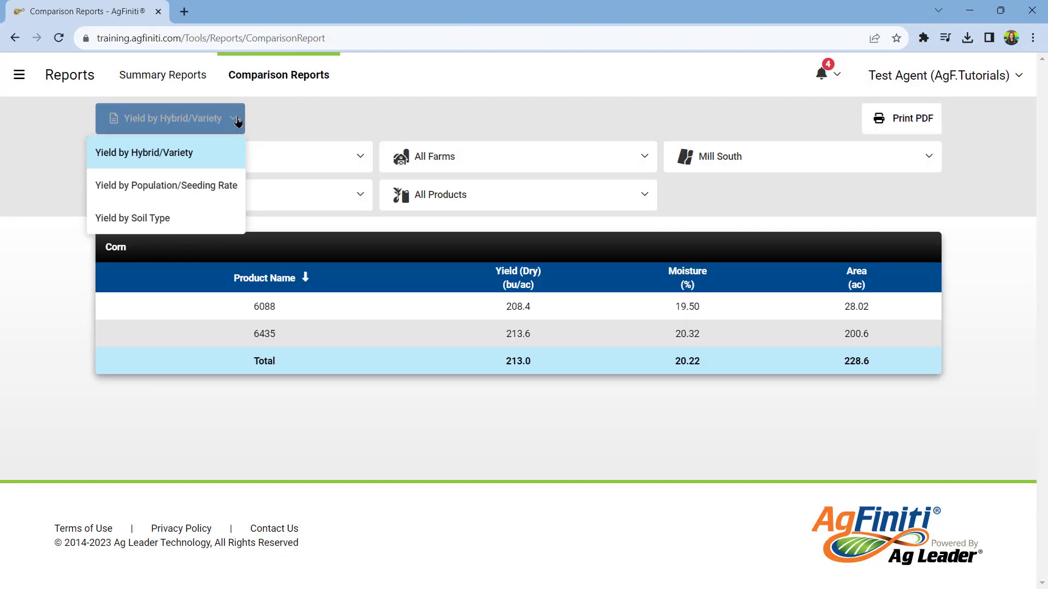
{"action": "left_click", "coordinate": [225, 199]}
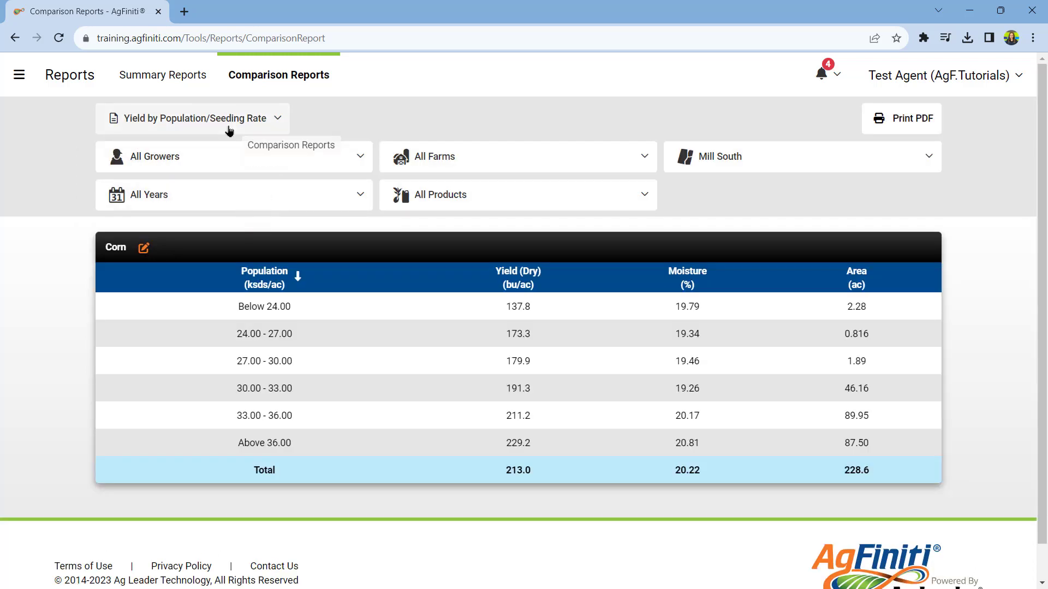
{"action": "left_click", "coordinate": [230, 131]}
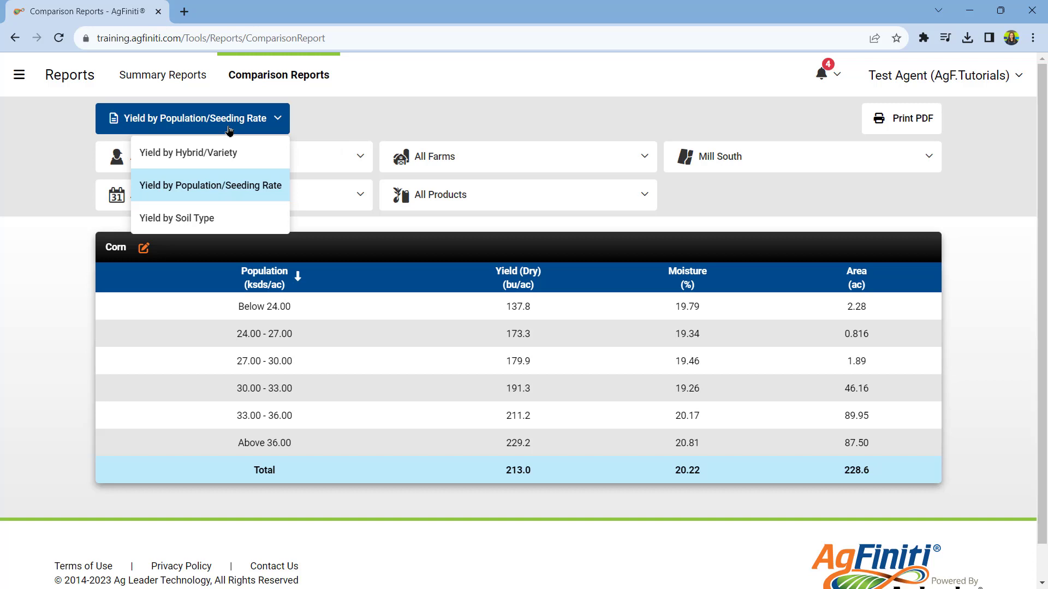
{"action": "left_click", "coordinate": [218, 216]}
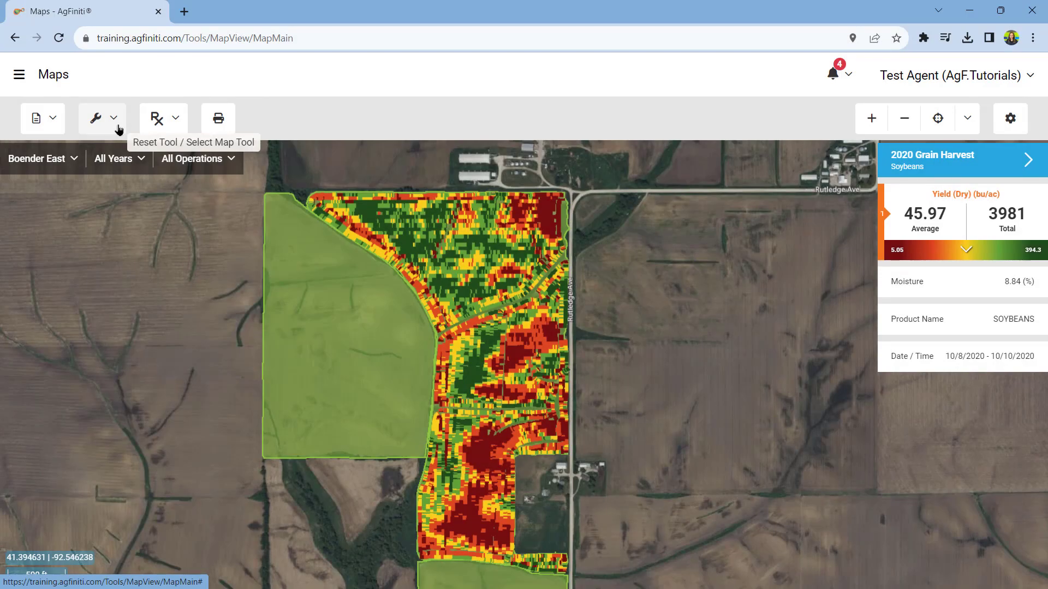
Pin a 'Wash out' note on the red low-yield patch in the northeast corner
{"action": "left_click", "coordinate": [115, 128]}
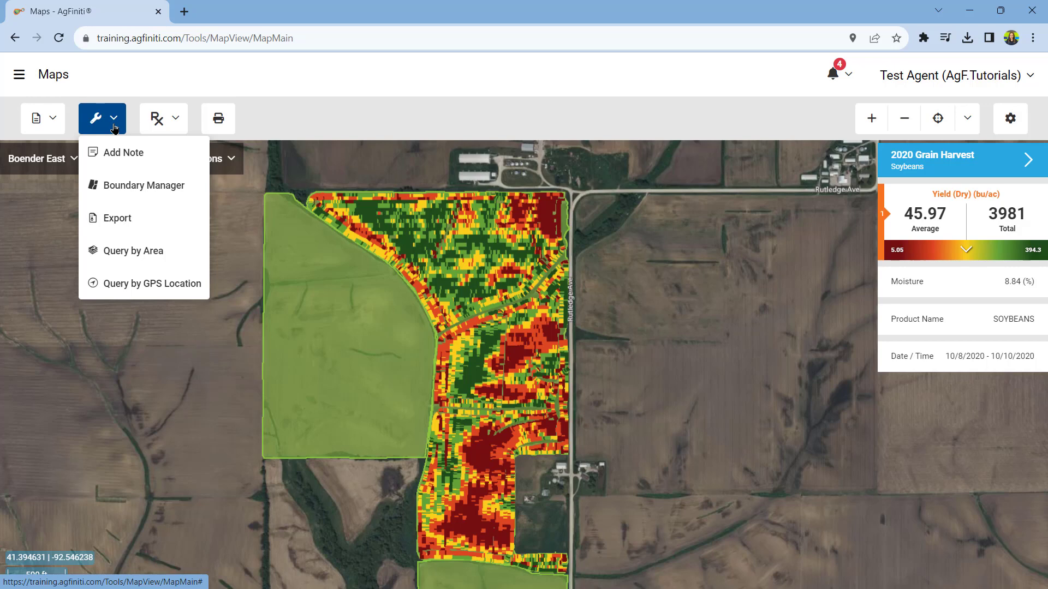
{"action": "left_click", "coordinate": [139, 153]}
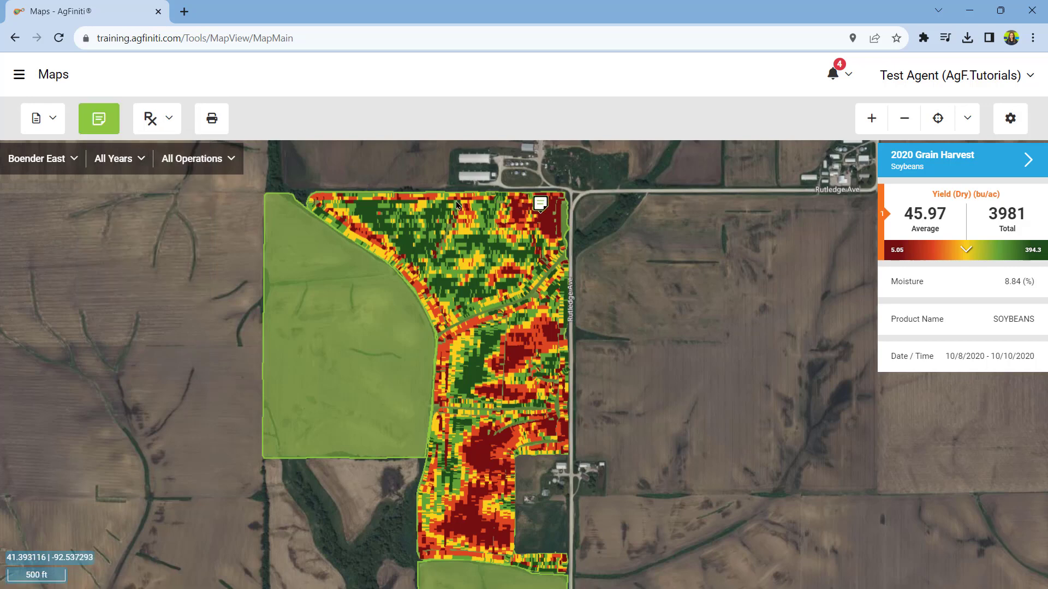
{"action": "left_click", "coordinate": [548, 221]}
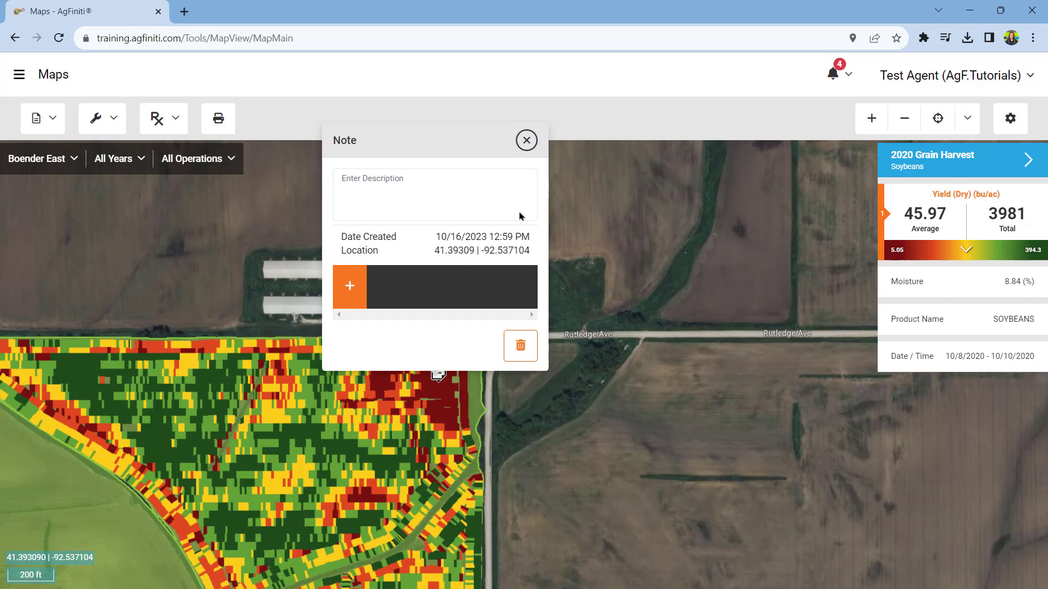
{"action": "left_click", "coordinate": [396, 194]}
{"action": "type", "text": "Wash out"}
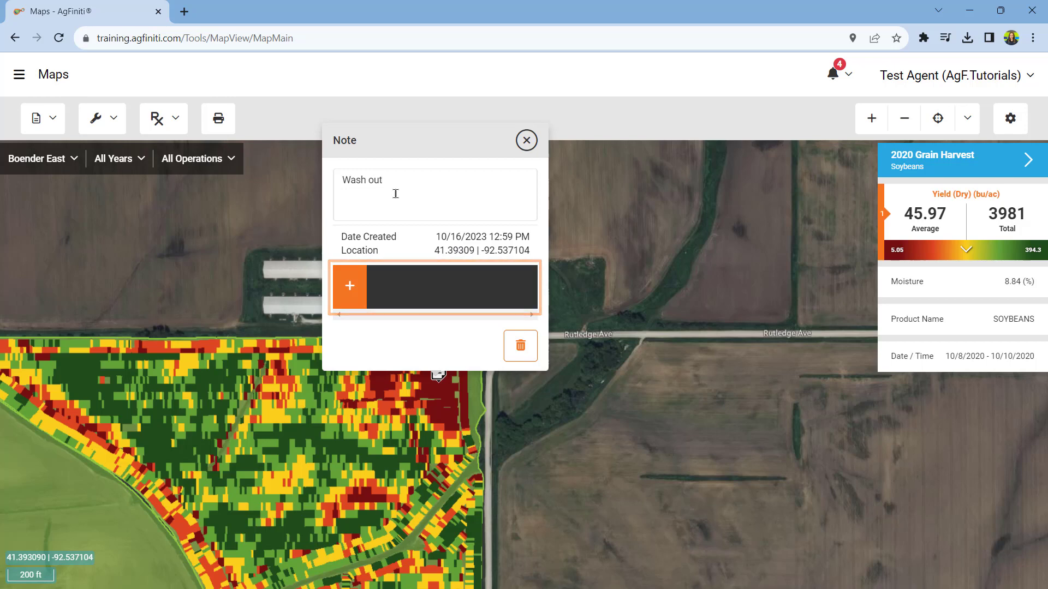
{"action": "left_click", "coordinate": [526, 141]}
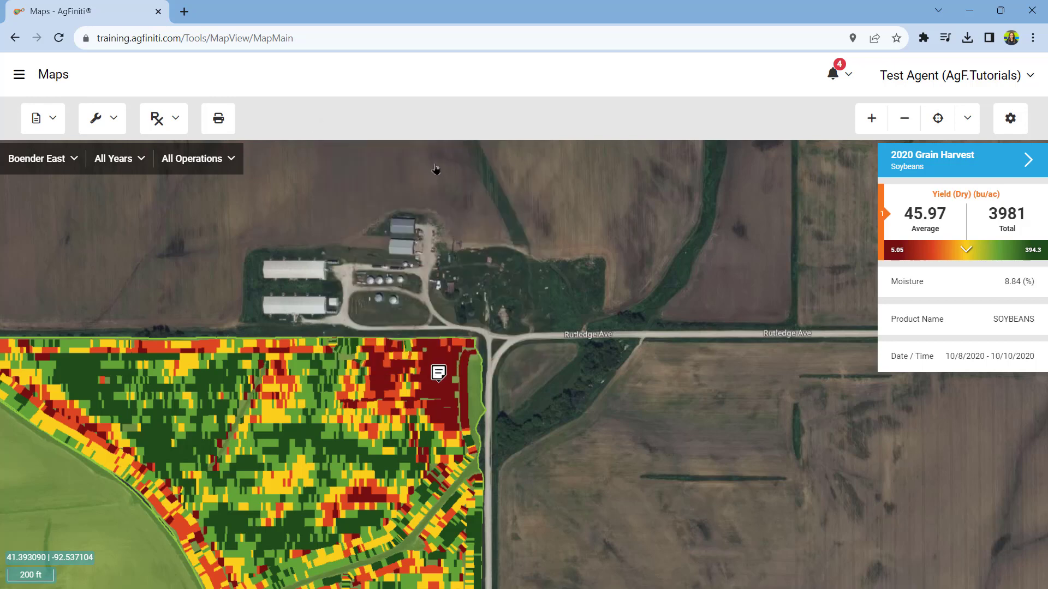
Star Boender East 2022 as the active boundary in Boundary Manager and save
{"action": "left_click", "coordinate": [116, 129]}
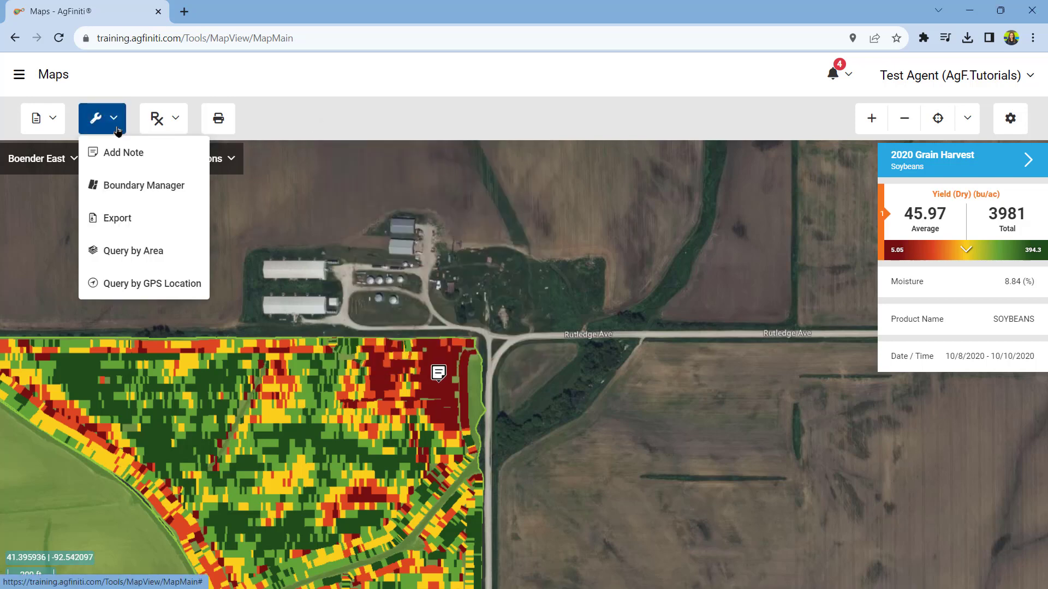
{"action": "left_click", "coordinate": [164, 195]}
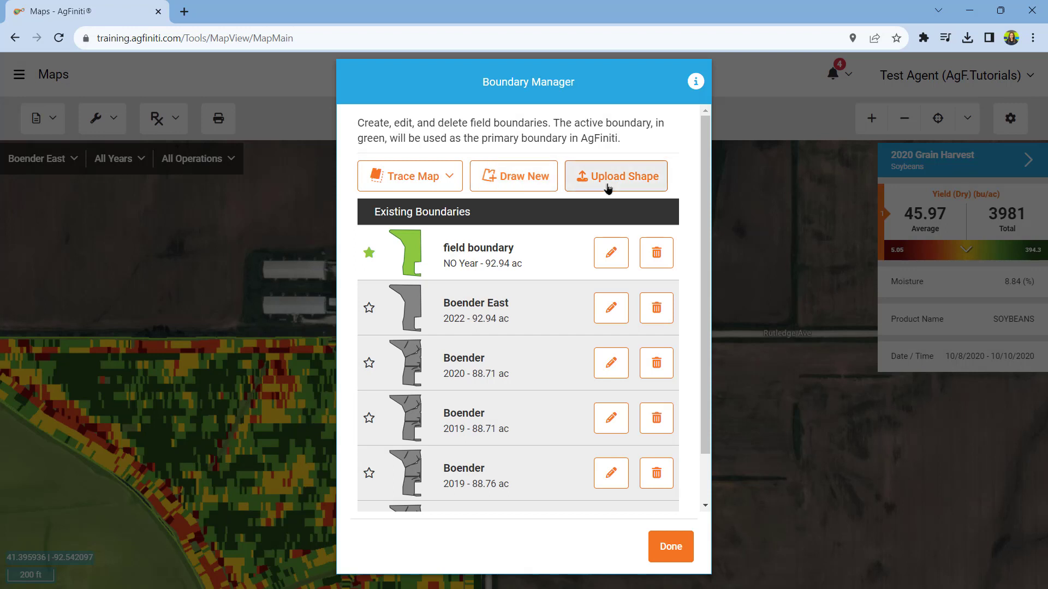
{"action": "left_click", "coordinate": [370, 309]}
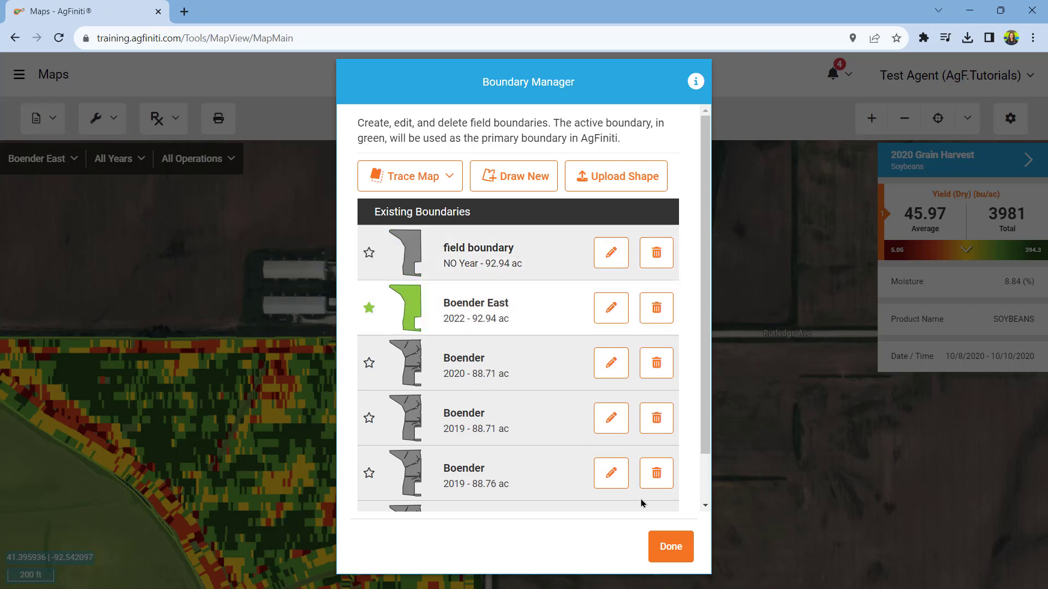
{"action": "left_click", "coordinate": [671, 547]}
{"action": "left_click", "coordinate": [113, 132]}
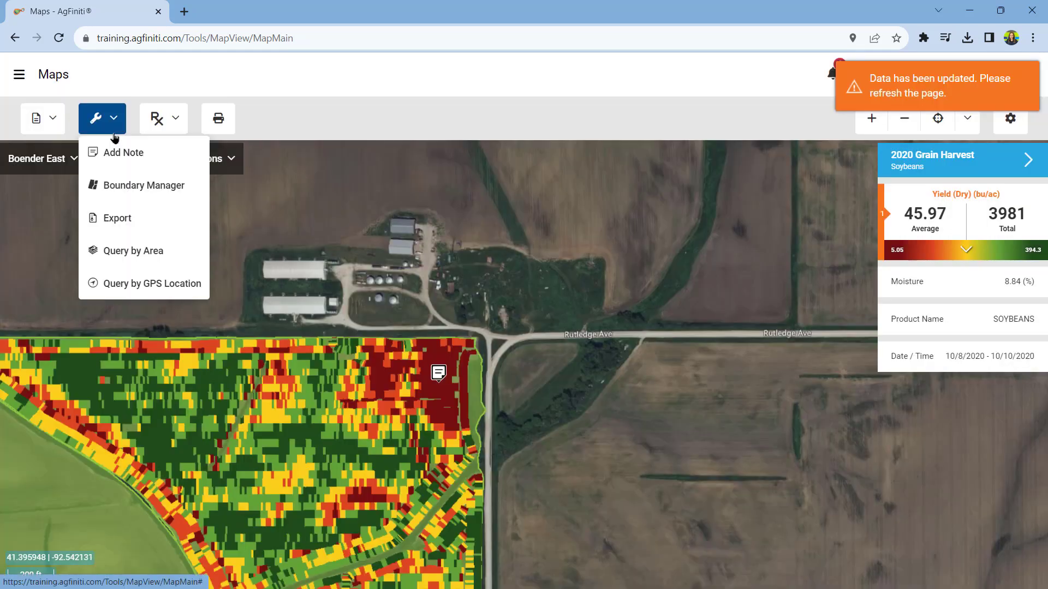
{"action": "left_click", "coordinate": [148, 218]}
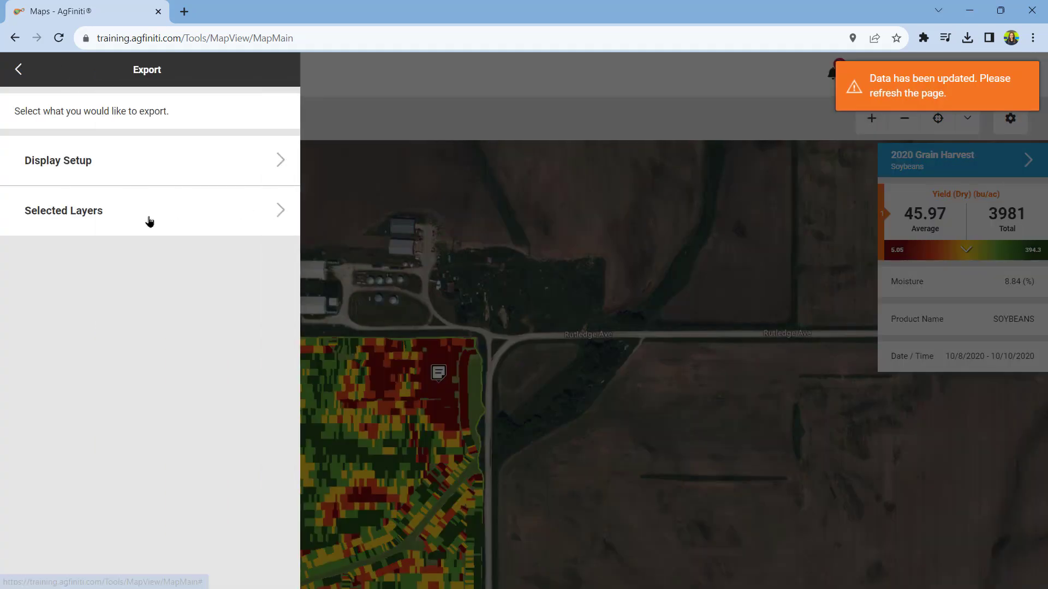
{"action": "left_click", "coordinate": [201, 170]}
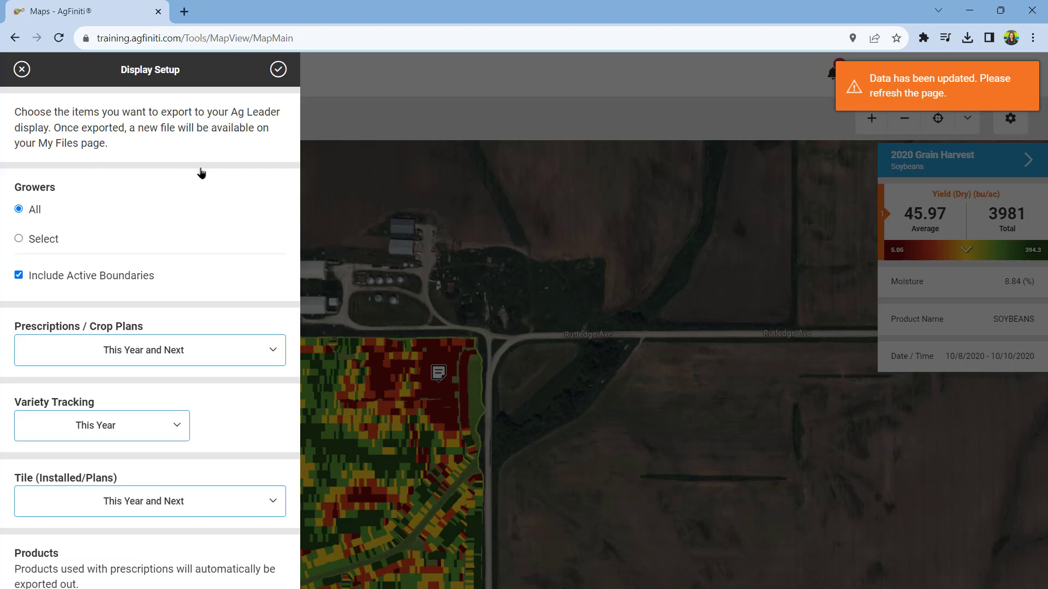
{"action": "key", "text": "alt+Left"}
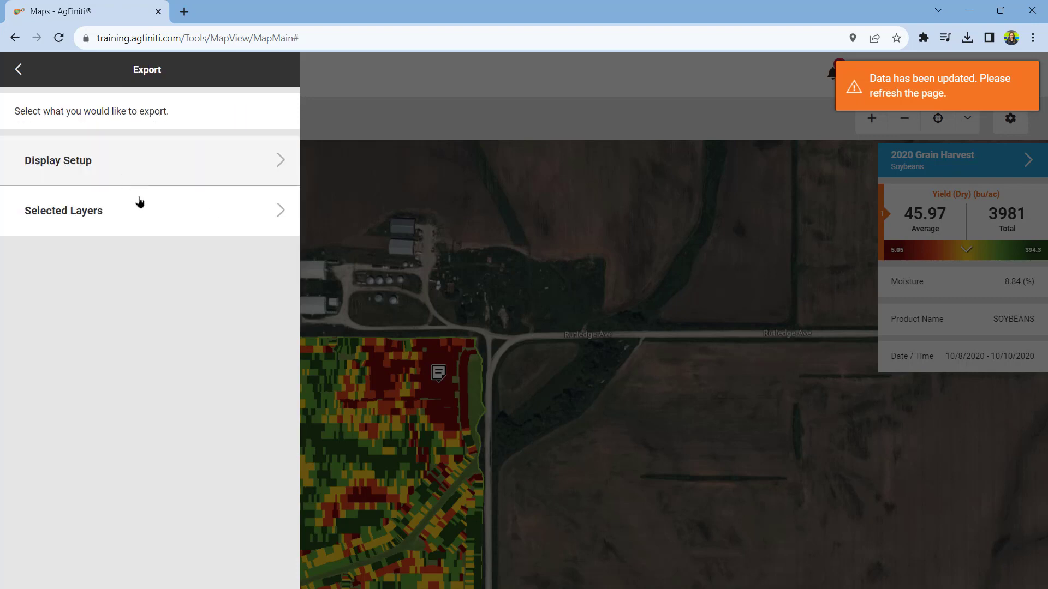
{"action": "left_click", "coordinate": [156, 225]}
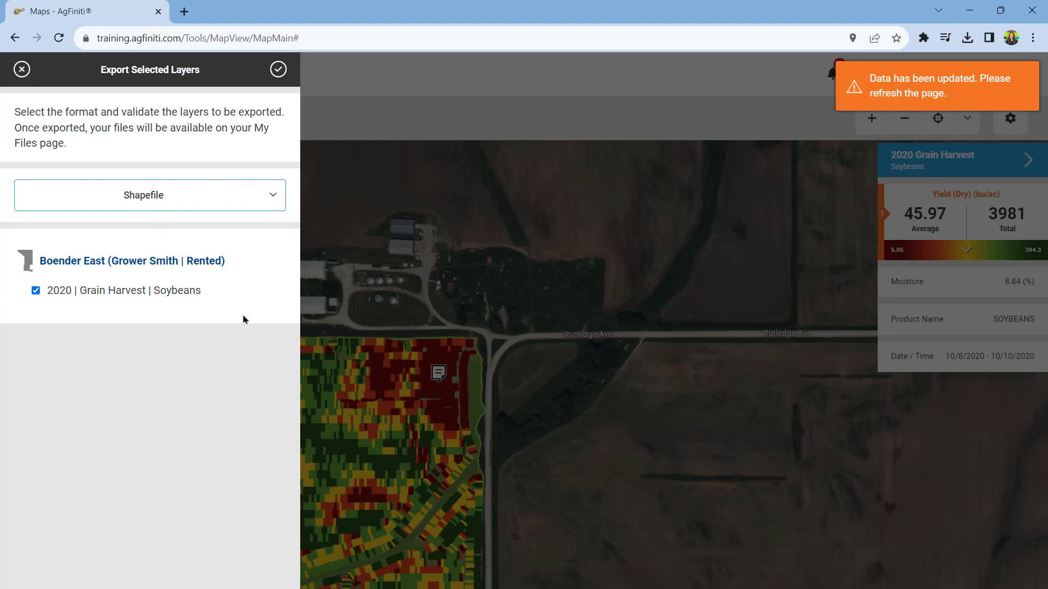
{"action": "left_click", "coordinate": [22, 75]}
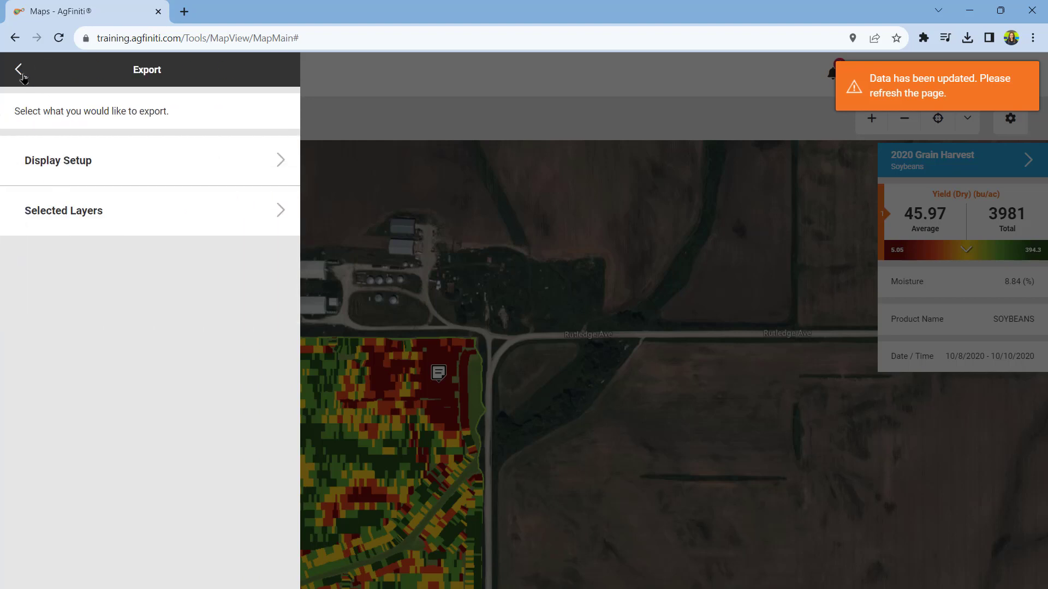
{"action": "left_click", "coordinate": [22, 77]}
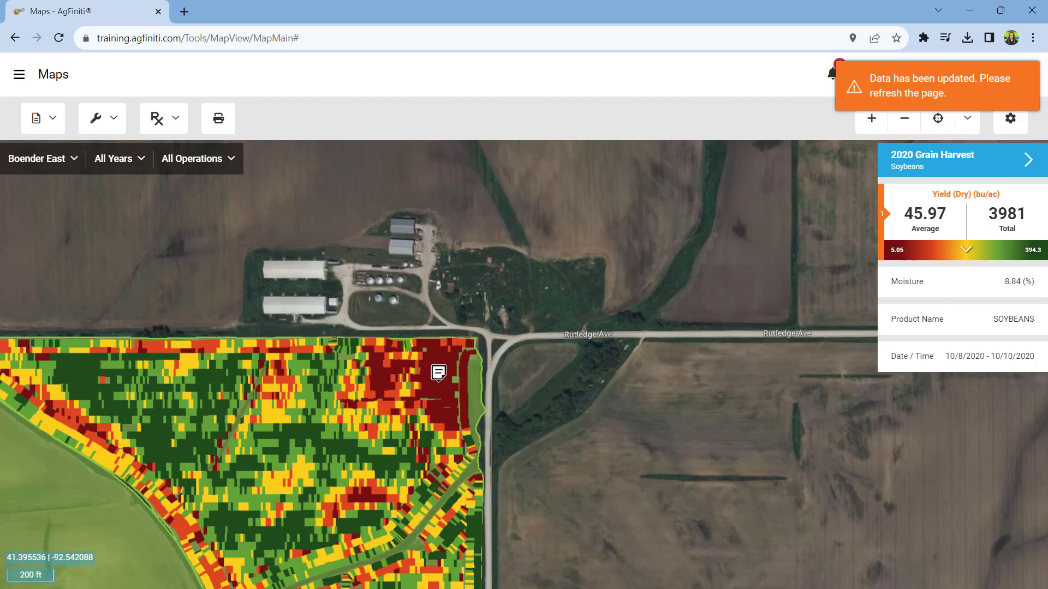
Query yield stats for a six-point polygon around the field's northeast corner, then exit the query
{"action": "left_click", "coordinate": [109, 127]}
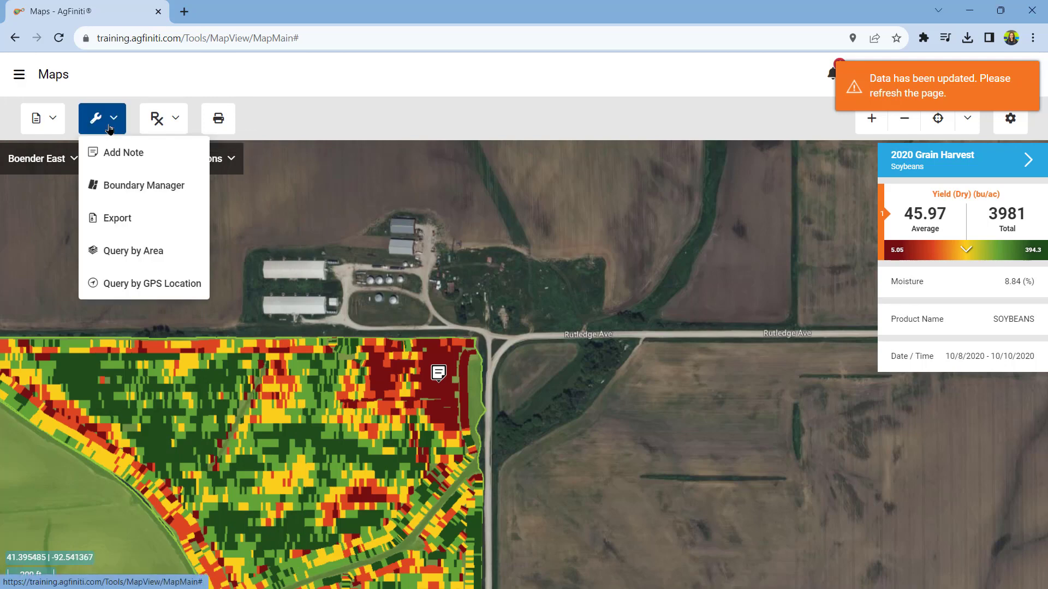
{"action": "left_click", "coordinate": [178, 258]}
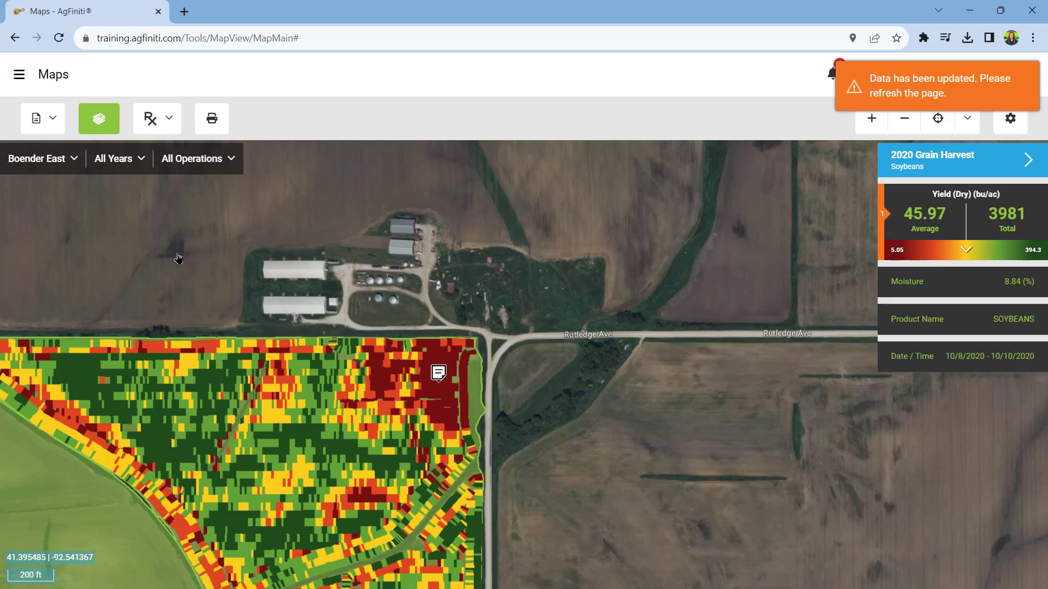
{"action": "left_click", "coordinate": [328, 339]}
{"action": "left_click", "coordinate": [352, 390]}
{"action": "left_click", "coordinate": [447, 440]}
{"action": "left_click", "coordinate": [474, 432]}
{"action": "left_click", "coordinate": [474, 363]}
{"action": "left_click", "coordinate": [477, 337]}
{"action": "left_click", "coordinate": [329, 340]}
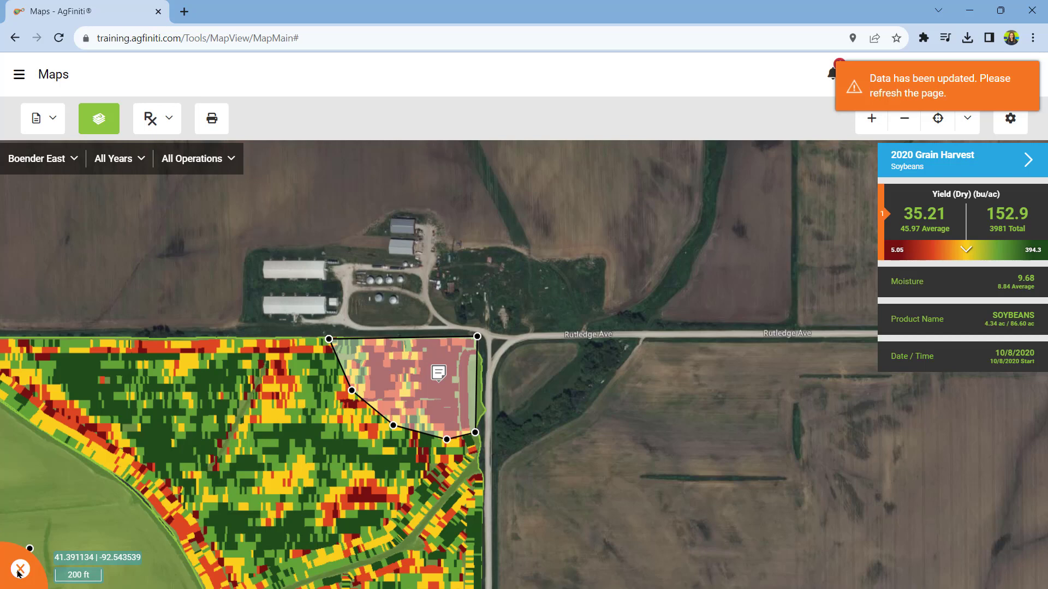
{"action": "left_click", "coordinate": [19, 569]}
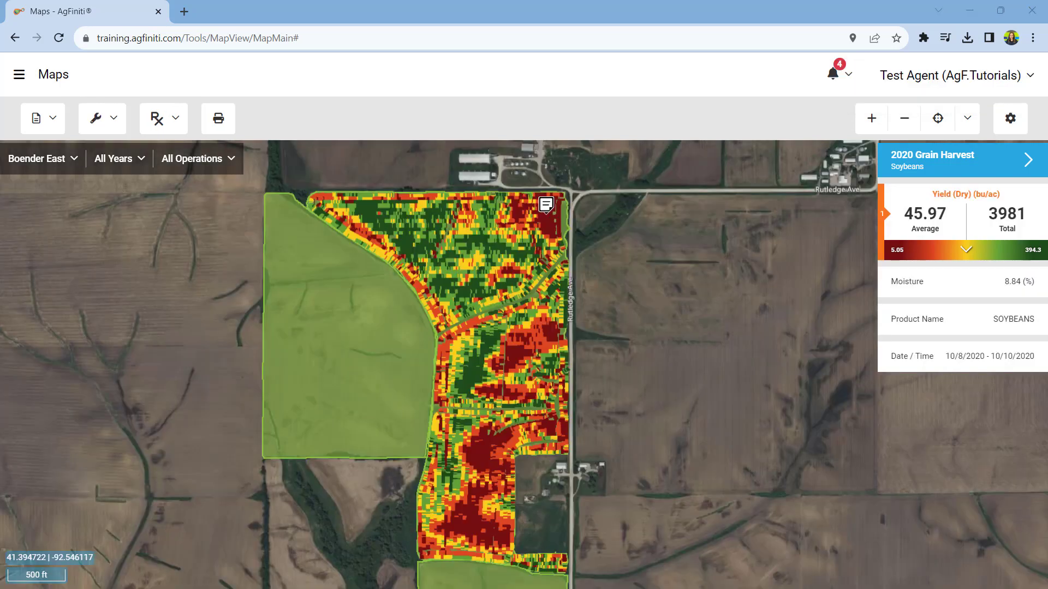
{"action": "left_click", "coordinate": [171, 130]}
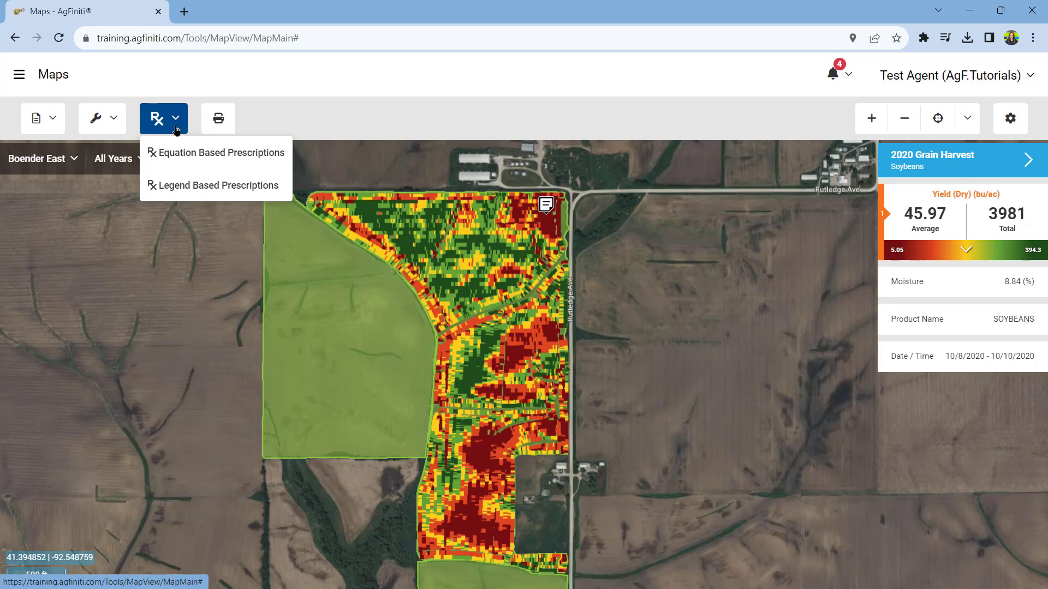
{"action": "left_click", "coordinate": [176, 129]}
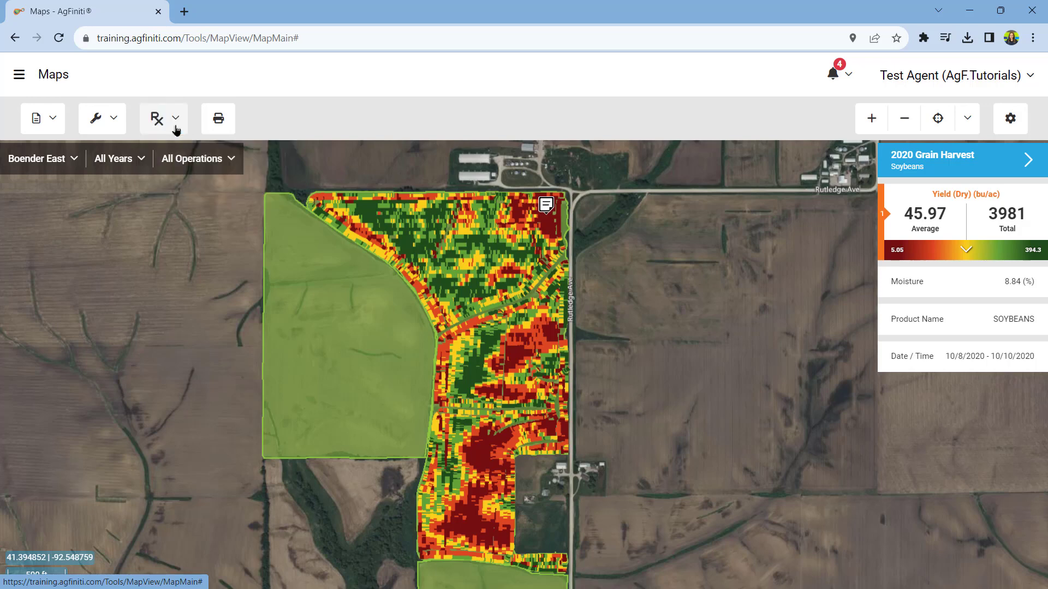
{"action": "left_click", "coordinate": [223, 130]}
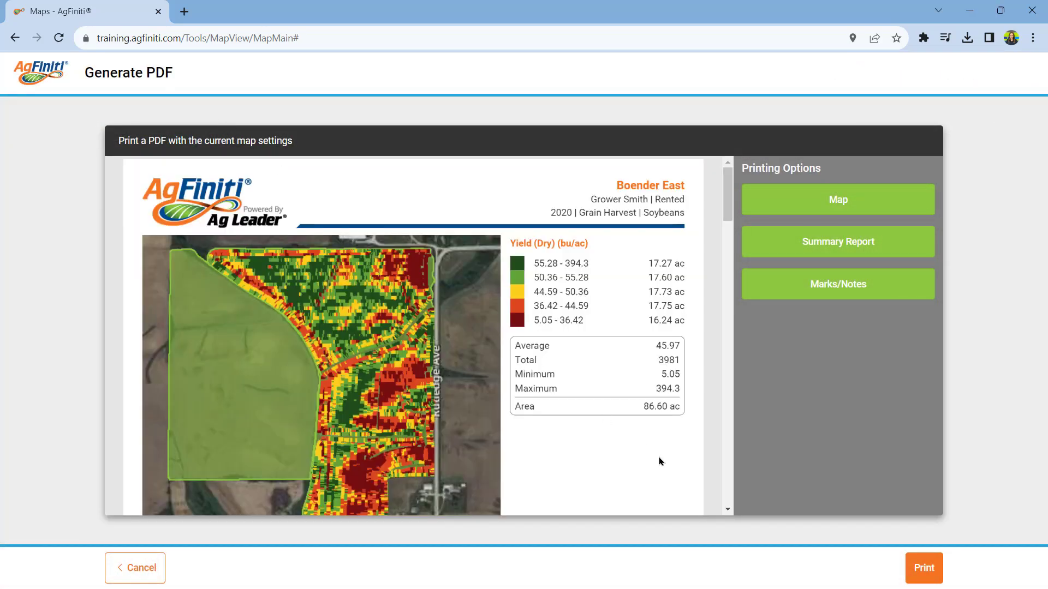
{"action": "scroll", "coordinate": [659, 461], "scroll_direction": "down", "scroll_amount": 10}
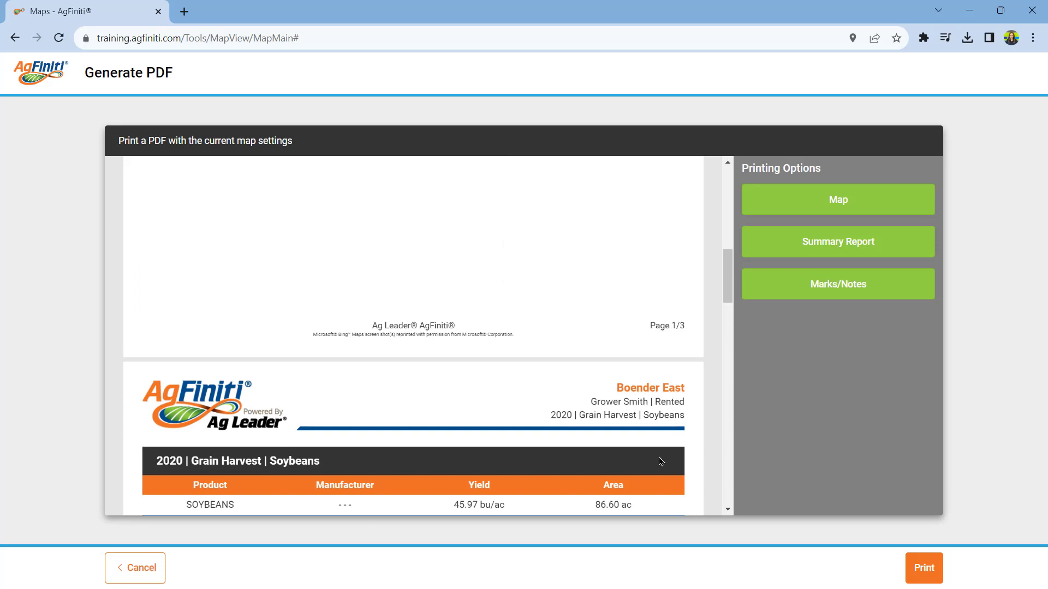
{"action": "scroll", "coordinate": [659, 461], "scroll_direction": "down", "scroll_amount": 10}
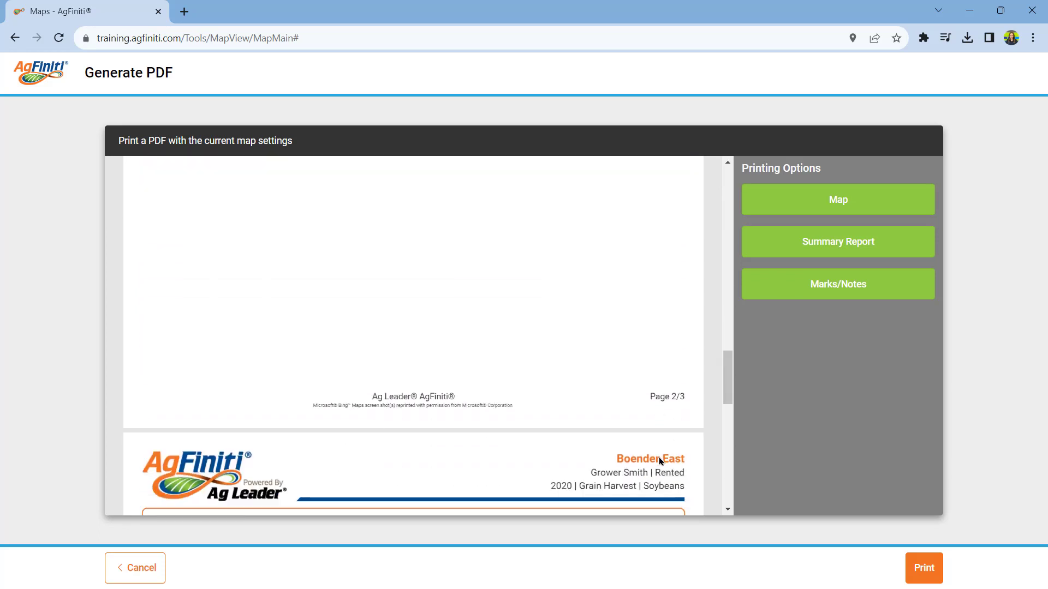
{"action": "scroll", "coordinate": [660, 461], "scroll_direction": "down", "scroll_amount": 6}
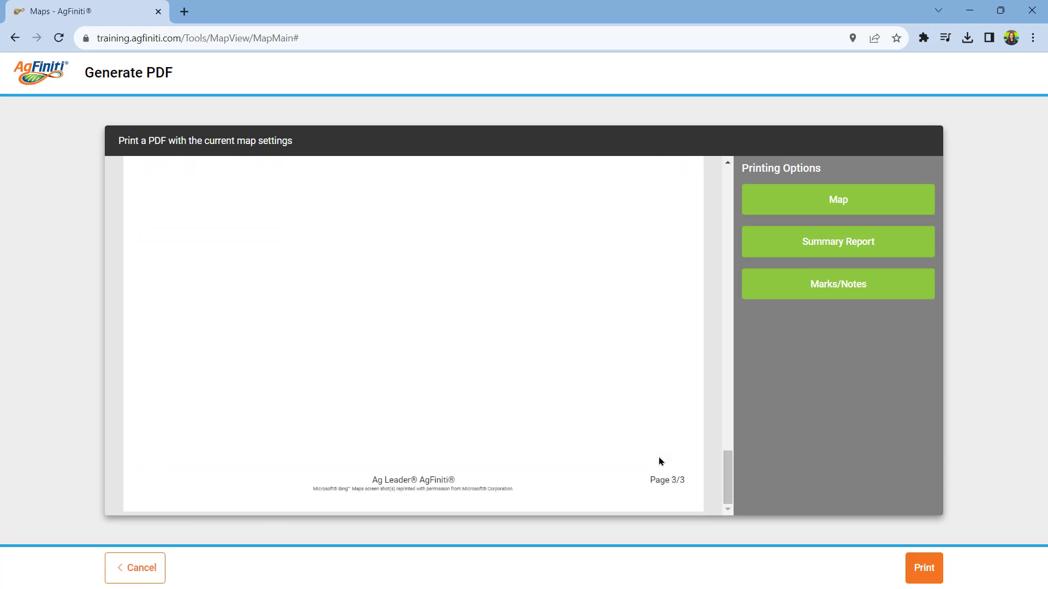
{"action": "left_click", "coordinate": [131, 569]}
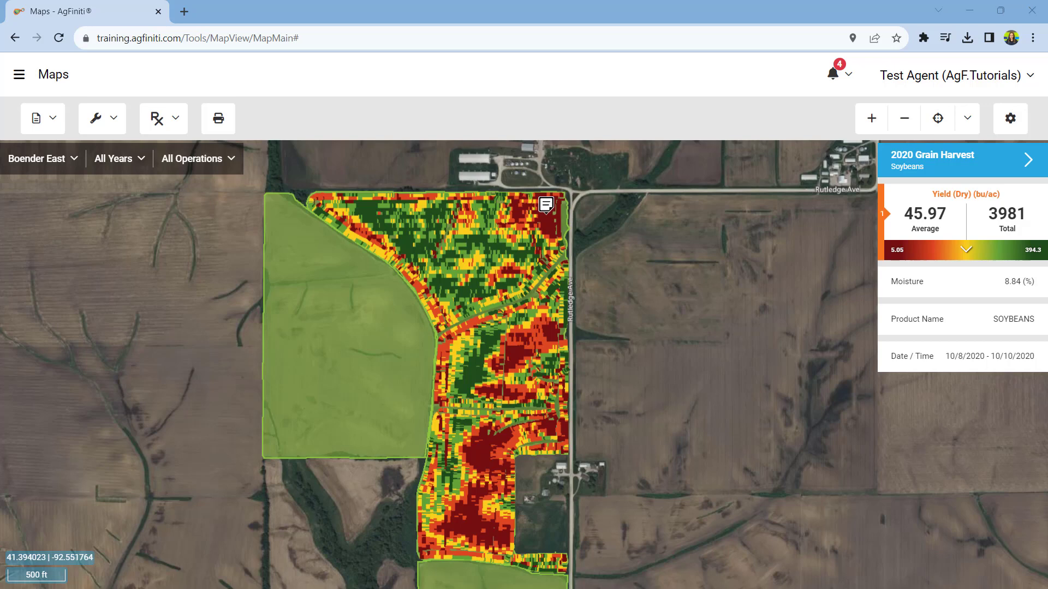
{"action": "left_click", "coordinate": [969, 119]}
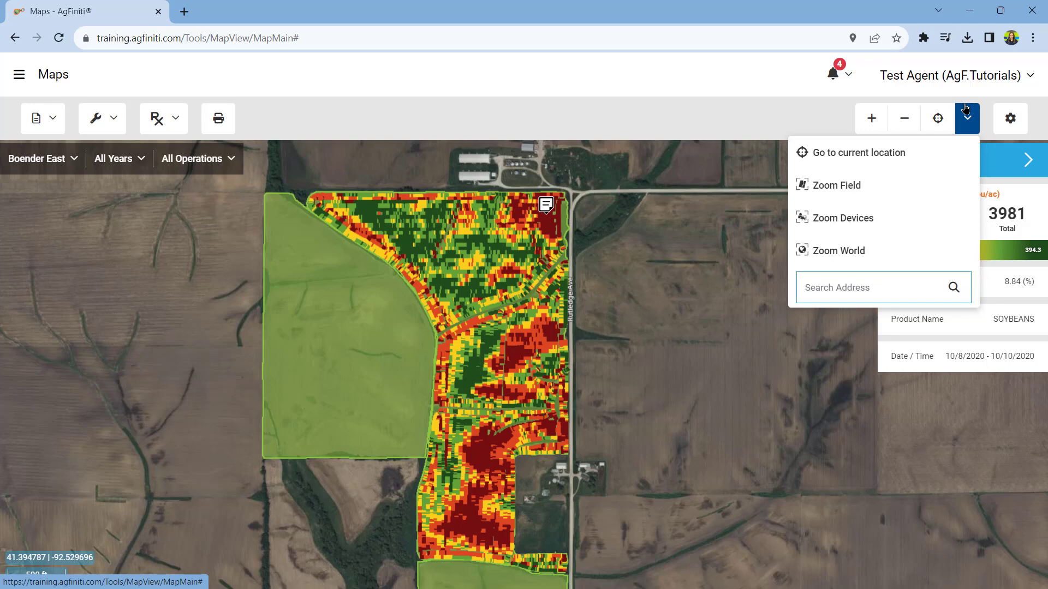
{"action": "left_click", "coordinate": [1016, 128]}
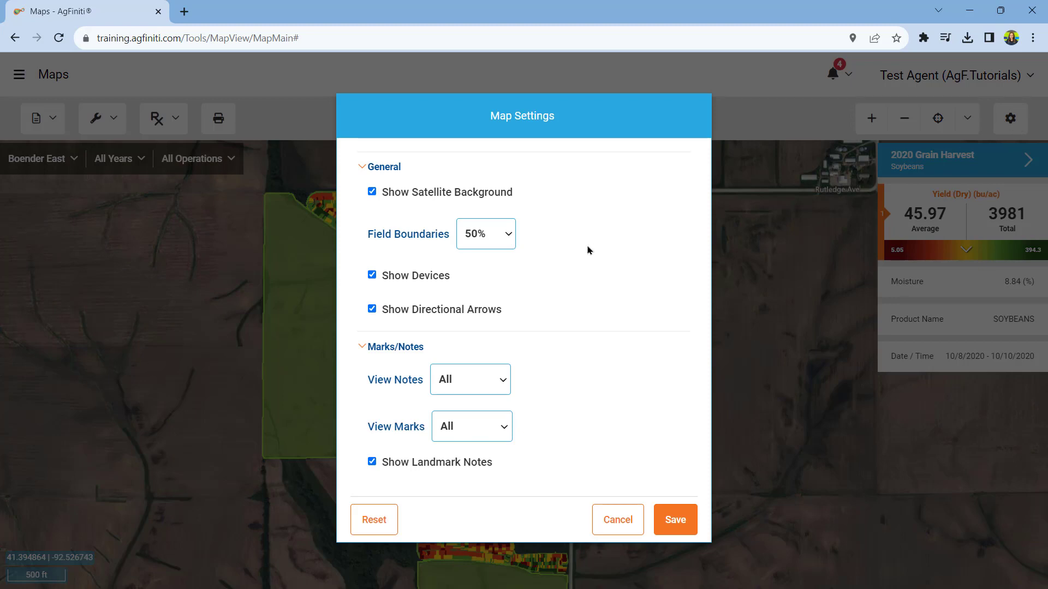
{"action": "left_click", "coordinate": [495, 377]}
{"action": "left_click", "coordinate": [495, 377]}
{"action": "left_click", "coordinate": [505, 428]}
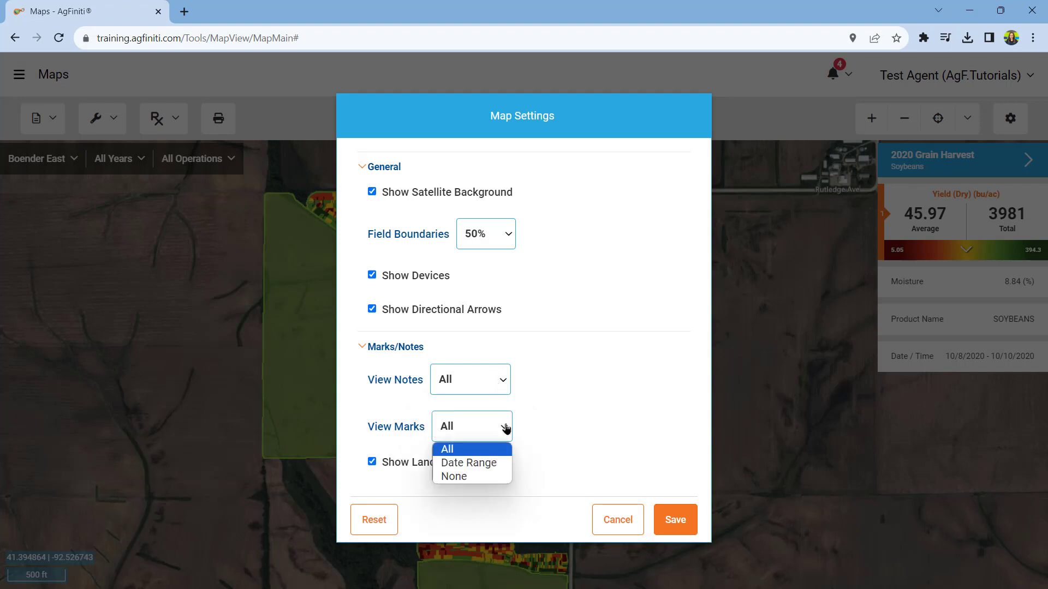
{"action": "left_click", "coordinate": [505, 428]}
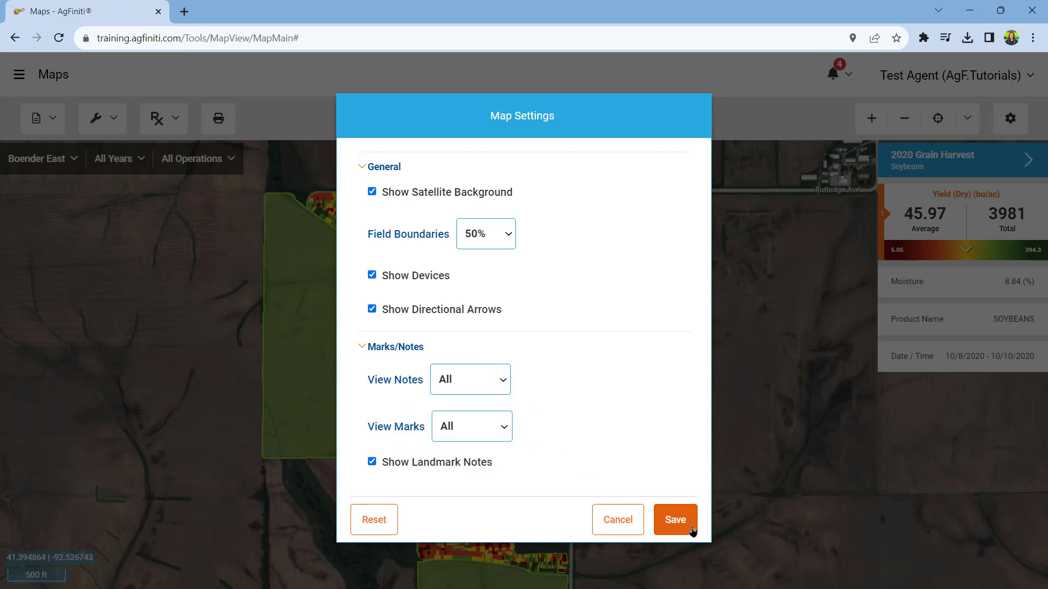
{"action": "left_click", "coordinate": [676, 520]}
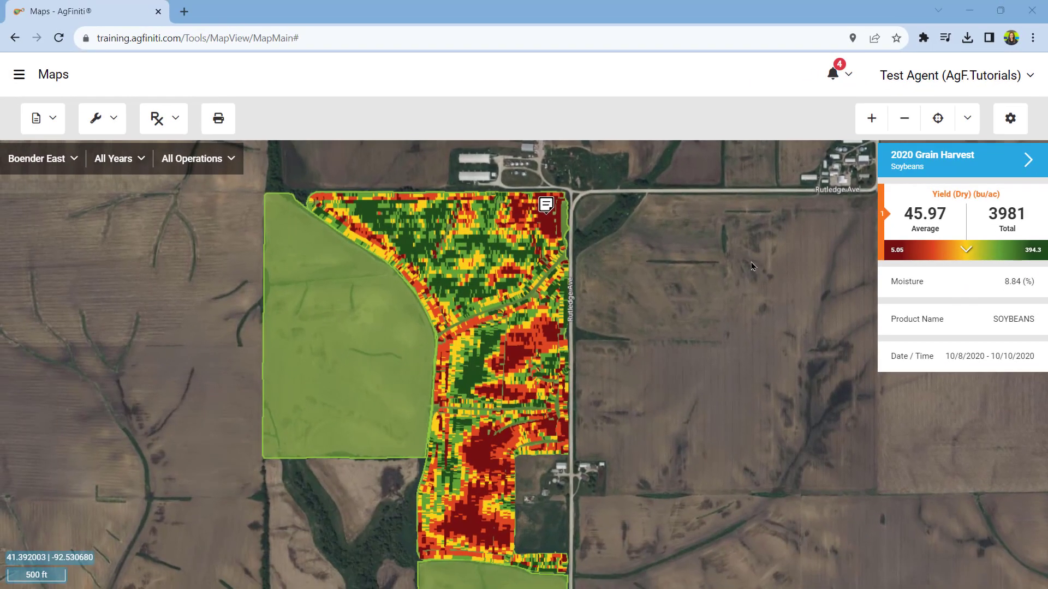
Add Moisture, Product Name and Productivity to the Grain Harvest soybean layer's stacked stats
{"action": "left_click", "coordinate": [920, 284]}
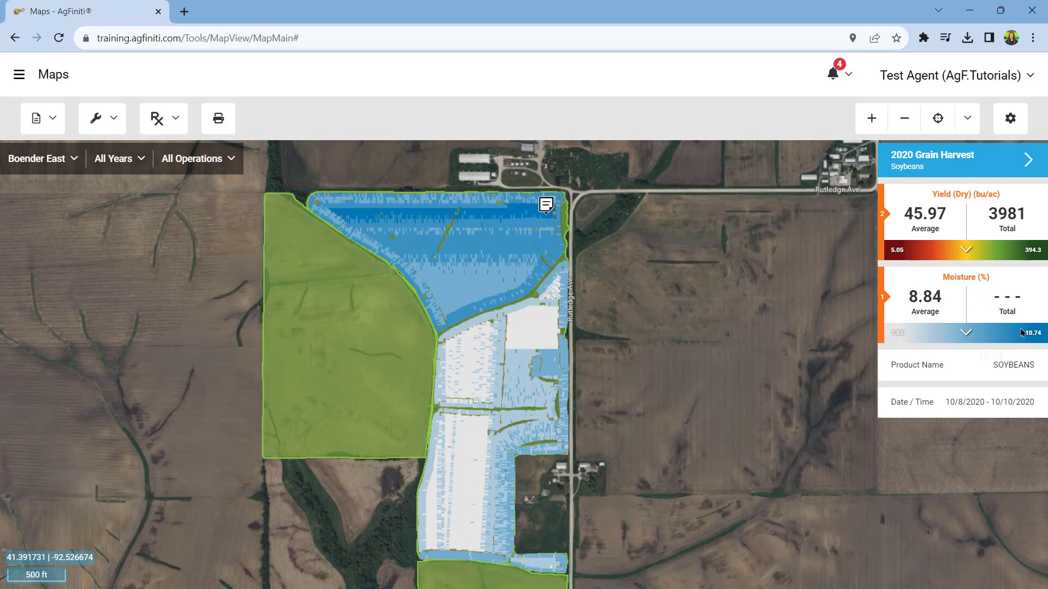
{"action": "left_click", "coordinate": [1020, 366]}
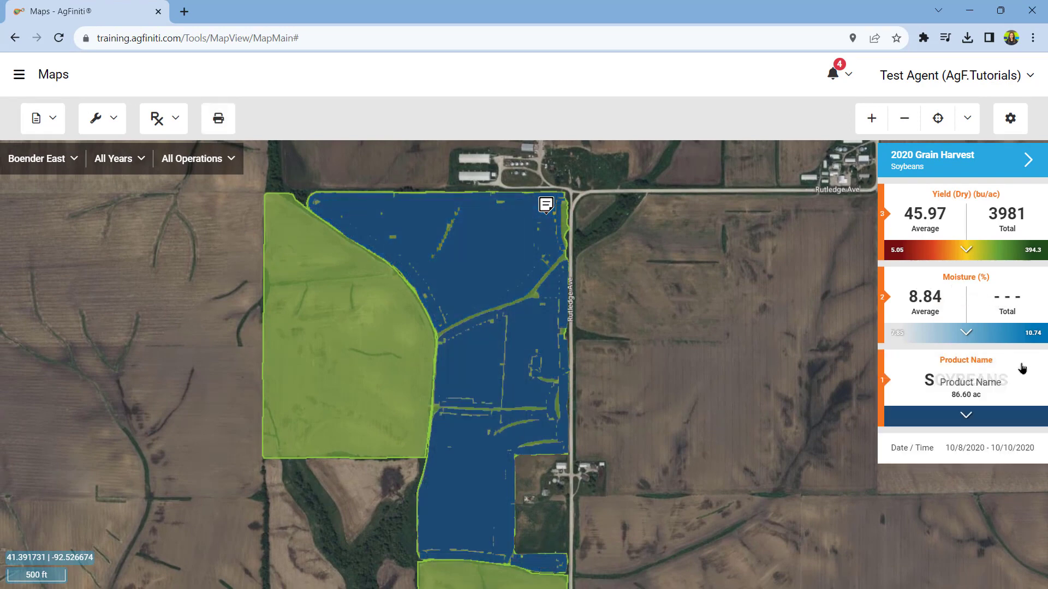
{"action": "left_click", "coordinate": [1003, 170]}
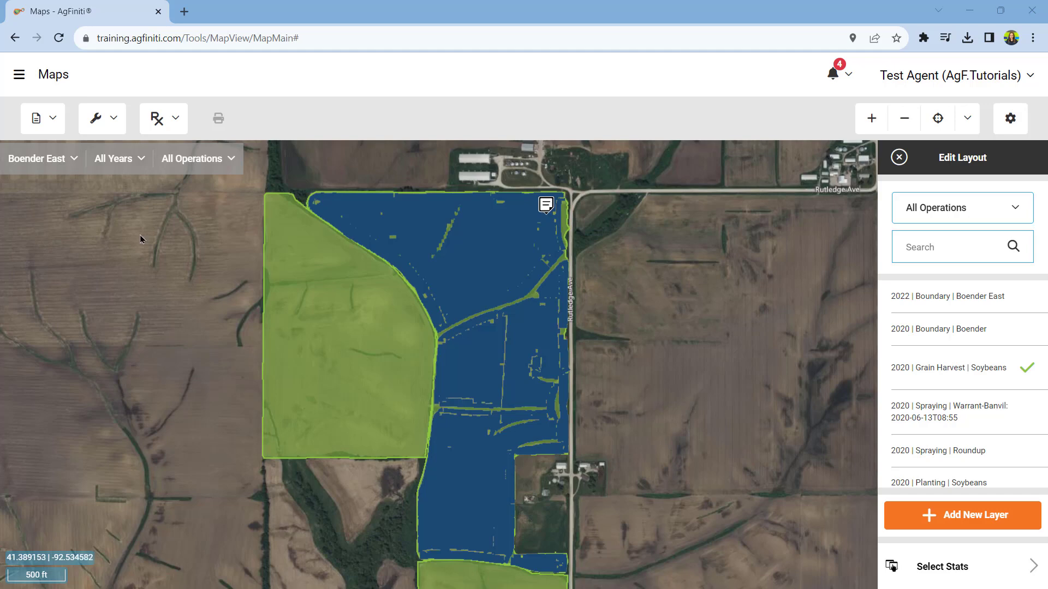
{"action": "mouse_move", "coordinate": [1026, 383]}
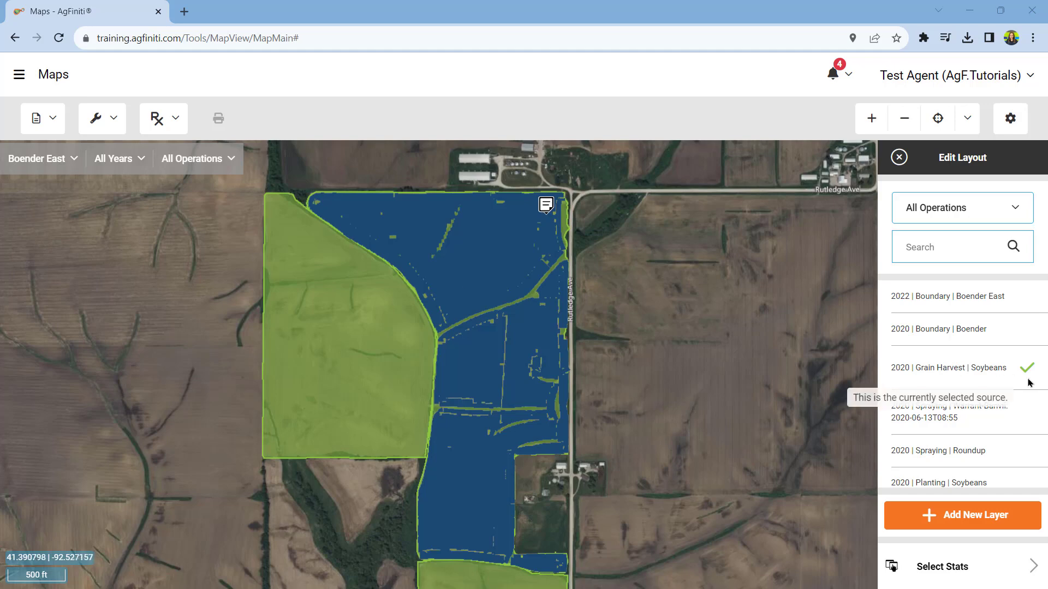
{"action": "left_click", "coordinate": [1012, 574]}
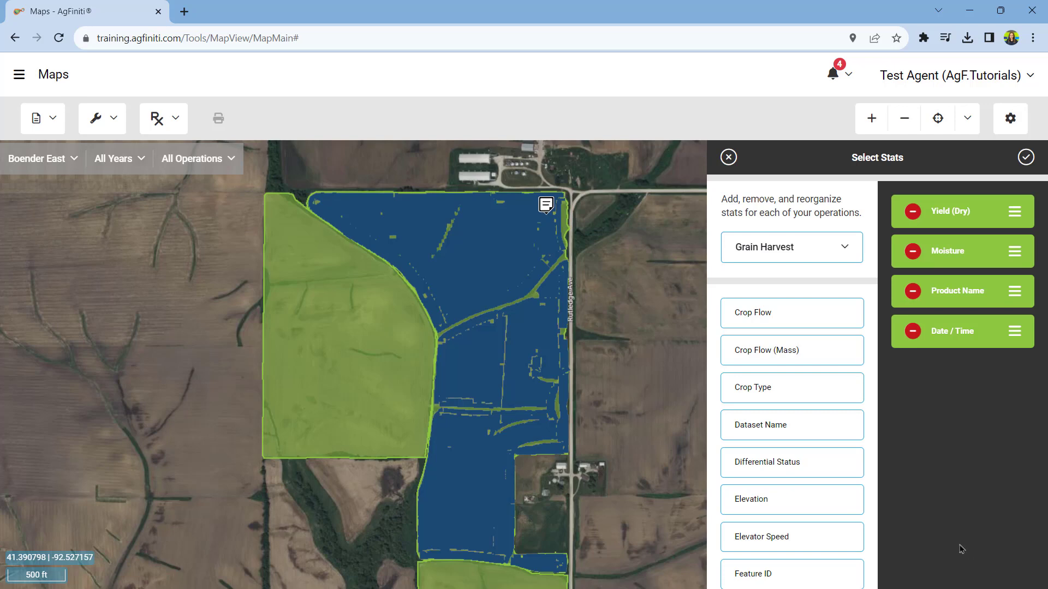
{"action": "scroll", "coordinate": [843, 493], "scroll_direction": "down", "scroll_amount": 2}
{"action": "scroll", "coordinate": [844, 493], "scroll_direction": "down", "scroll_amount": 6}
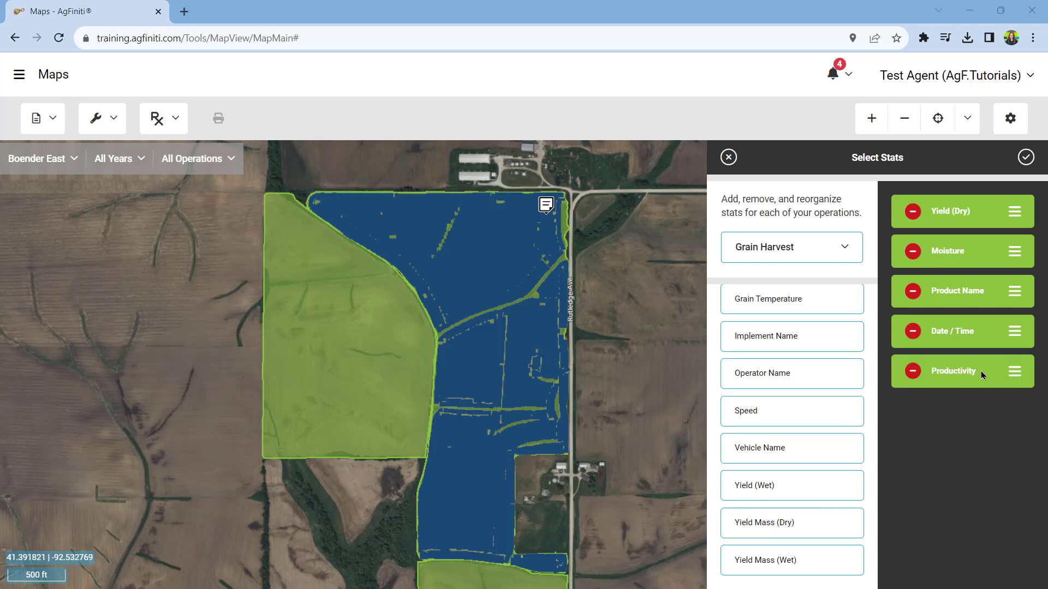
{"action": "left_click", "coordinate": [1025, 159]}
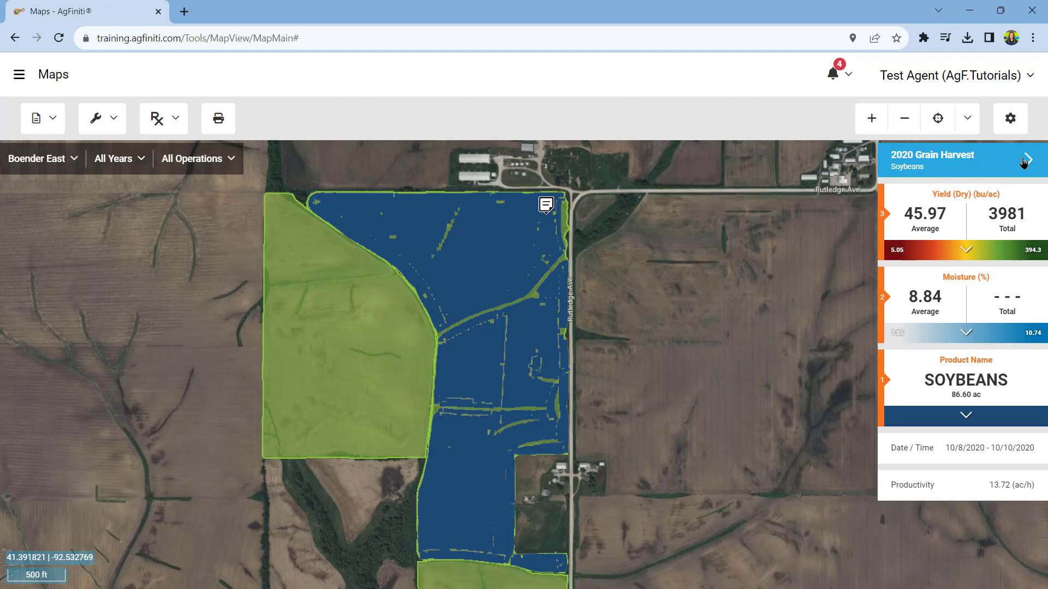
Show Productivity on the map as a Grid with 50% transparency
{"action": "left_click", "coordinate": [981, 500]}
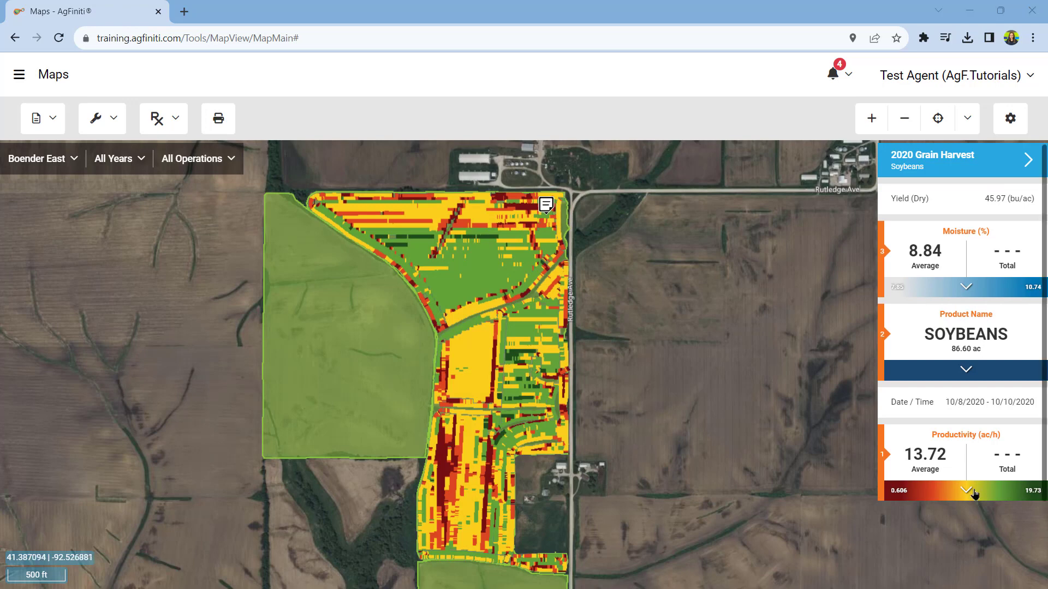
{"action": "left_click", "coordinate": [967, 491]}
{"action": "scroll", "coordinate": [974, 494], "scroll_direction": "down", "scroll_amount": 1}
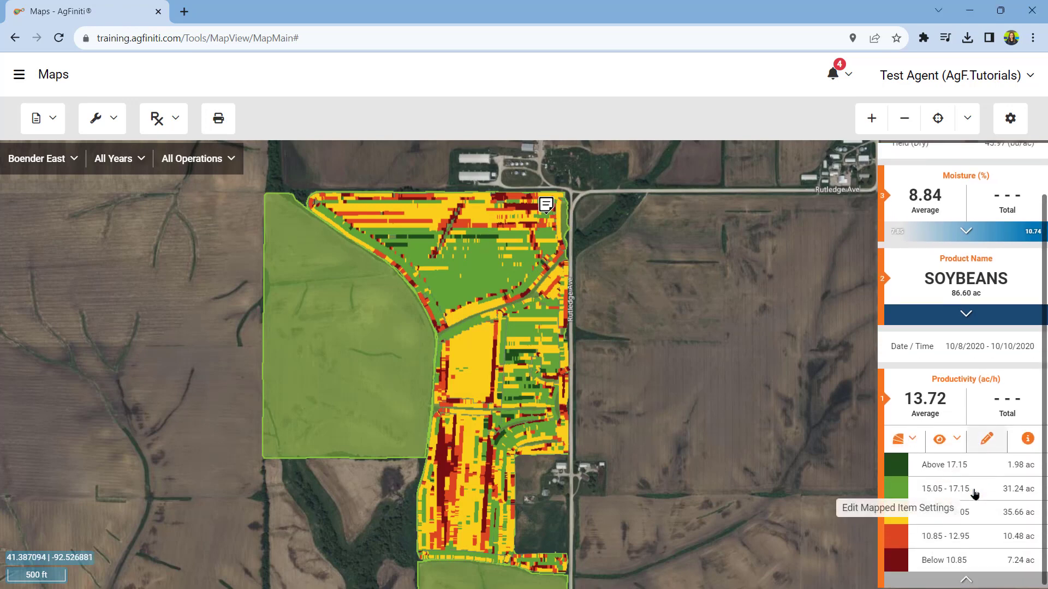
{"action": "left_click", "coordinate": [918, 442]}
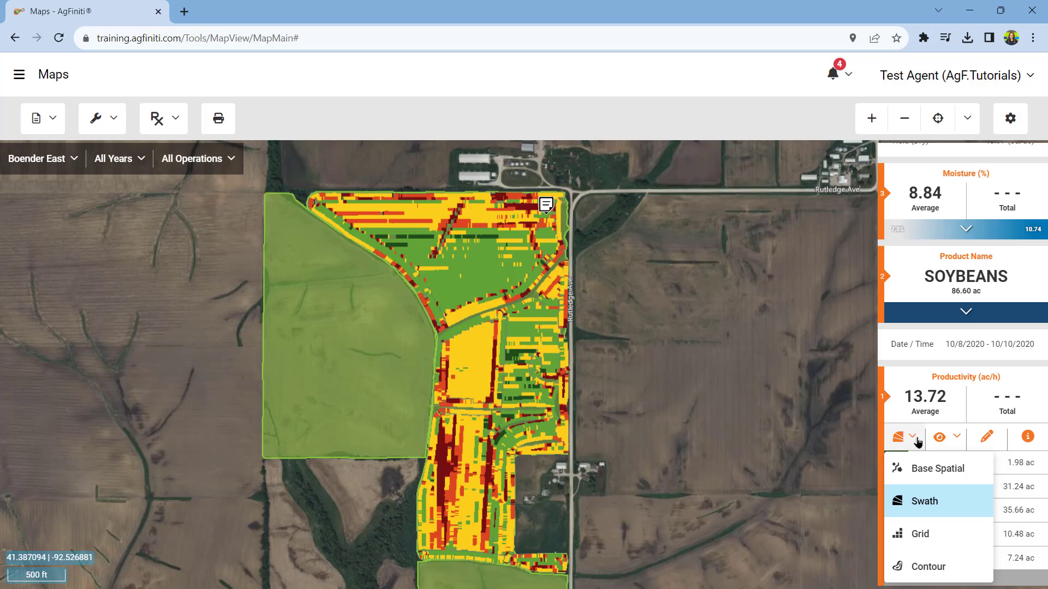
{"action": "left_click", "coordinate": [921, 533]}
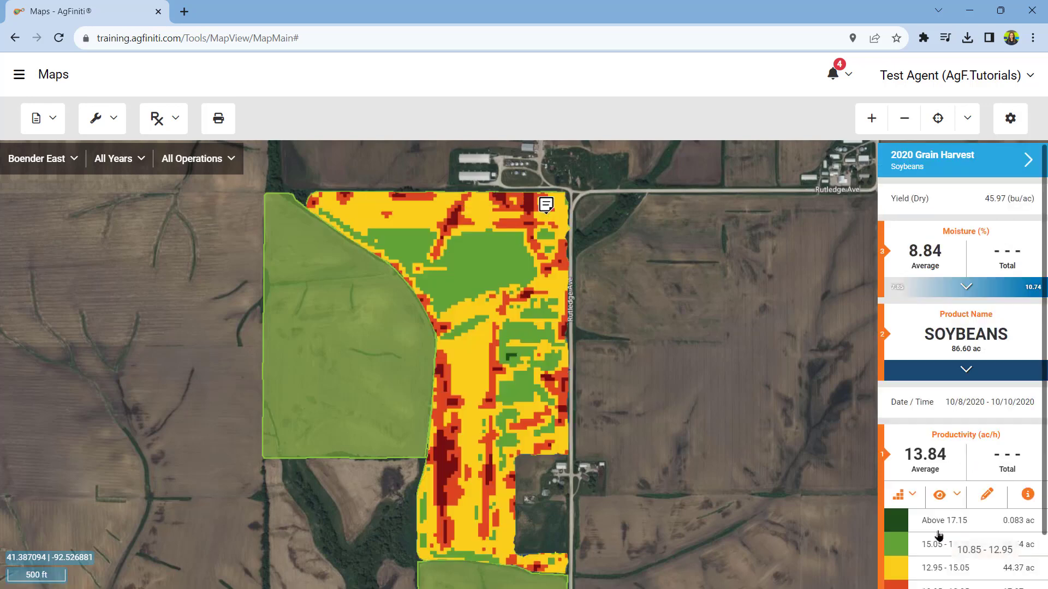
{"action": "left_click", "coordinate": [957, 497]}
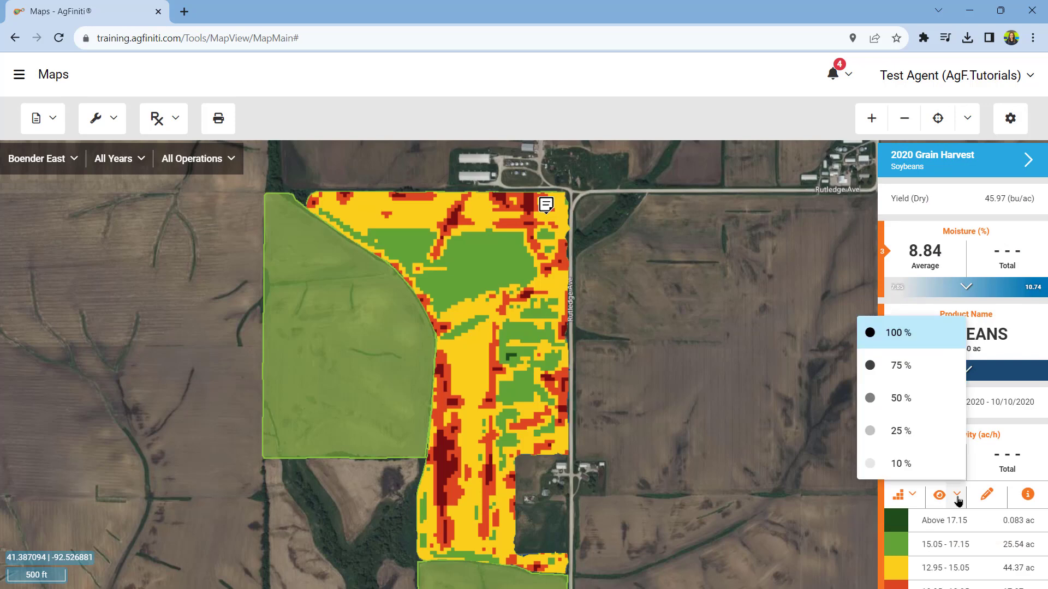
{"action": "left_click", "coordinate": [903, 399]}
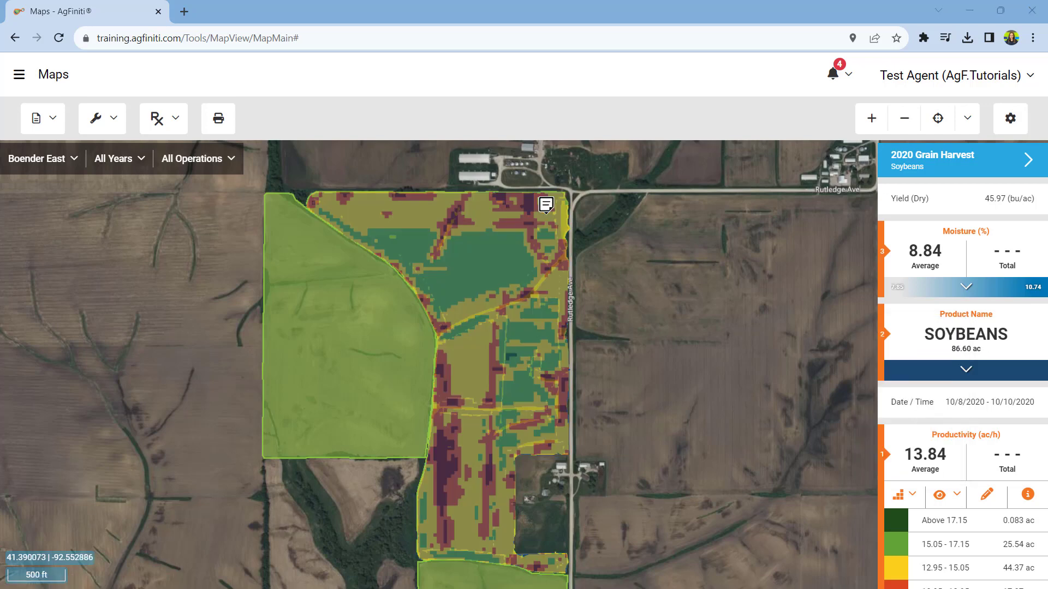
Reduce the Productivity legend to 3 ranges, save, and review its detailed statistics
{"action": "left_click", "coordinate": [988, 501]}
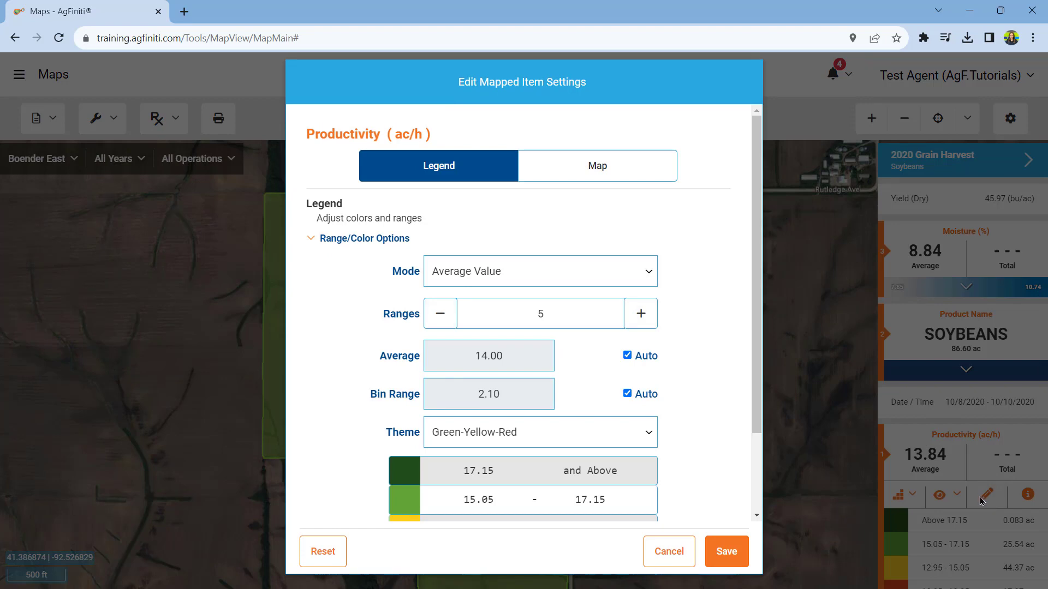
{"action": "left_click", "coordinate": [439, 315]}
{"action": "left_click", "coordinate": [438, 315]}
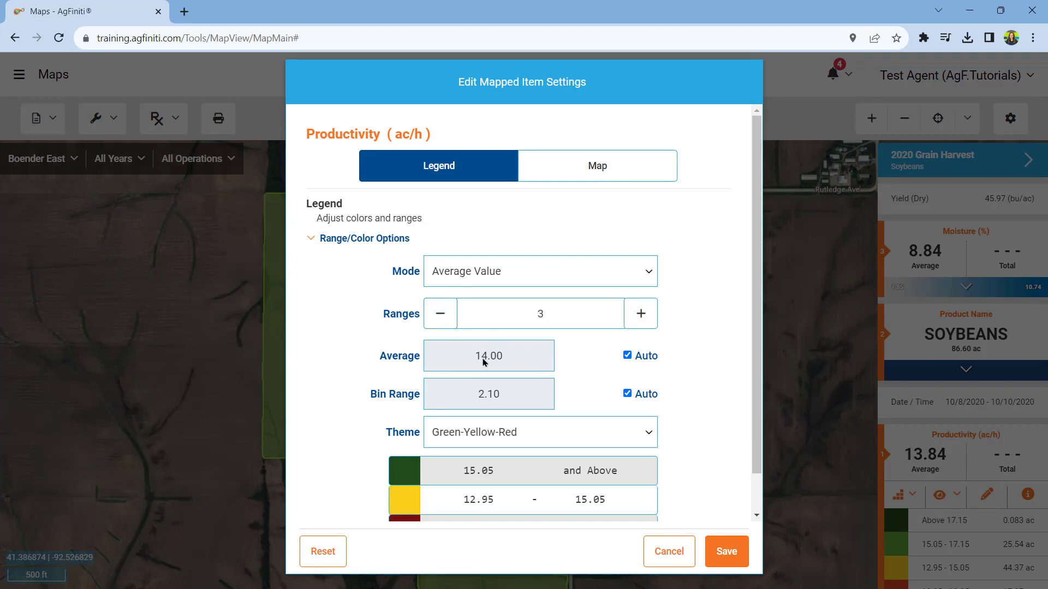
{"action": "scroll", "coordinate": [484, 358], "scroll_direction": "down", "scroll_amount": 1}
{"action": "left_click", "coordinate": [600, 126]}
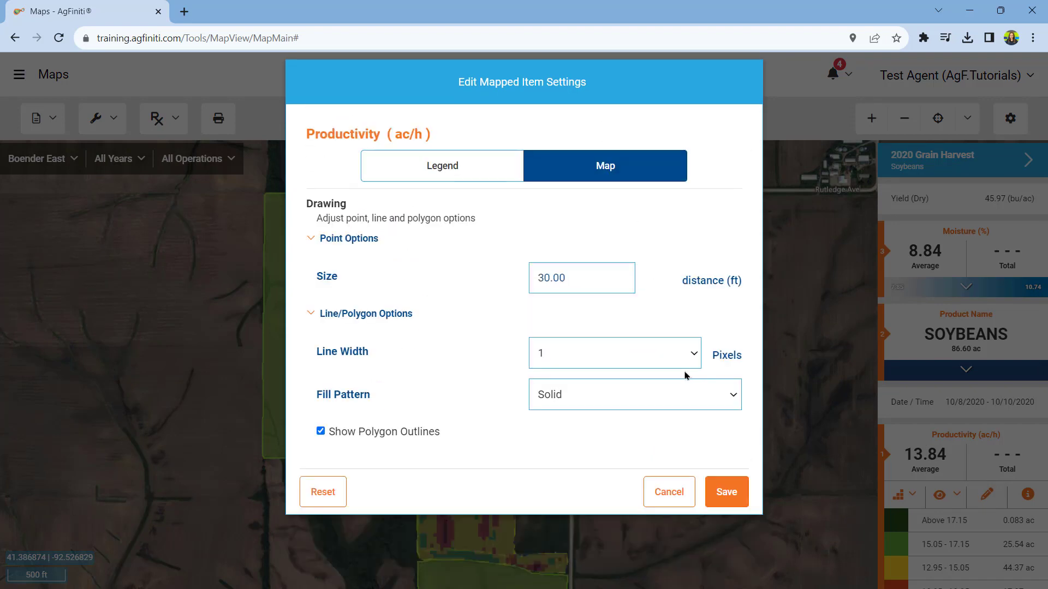
{"action": "left_click", "coordinate": [726, 492]}
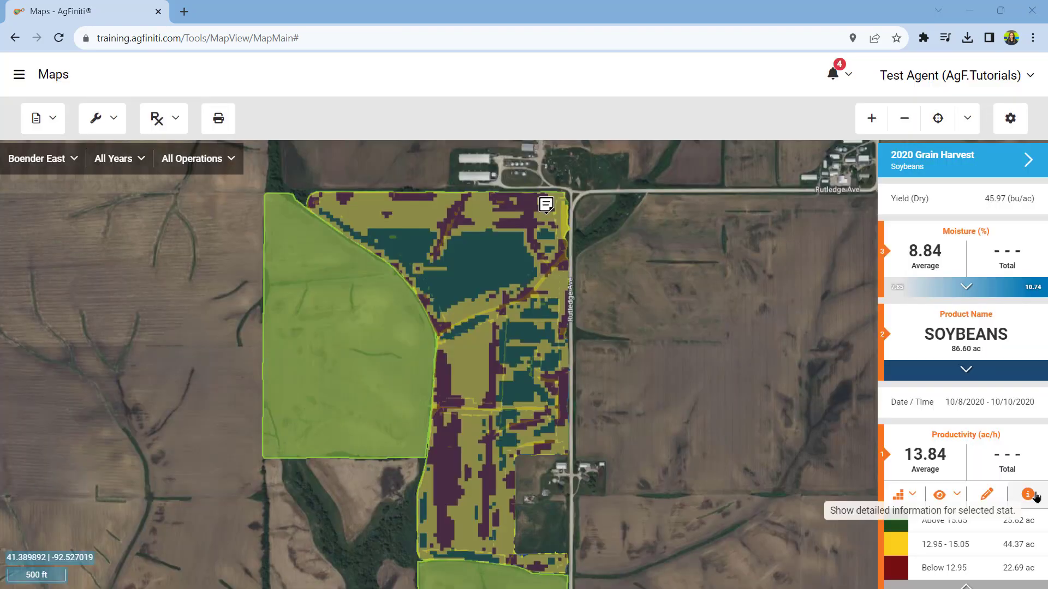
{"action": "left_click", "coordinate": [1028, 495]}
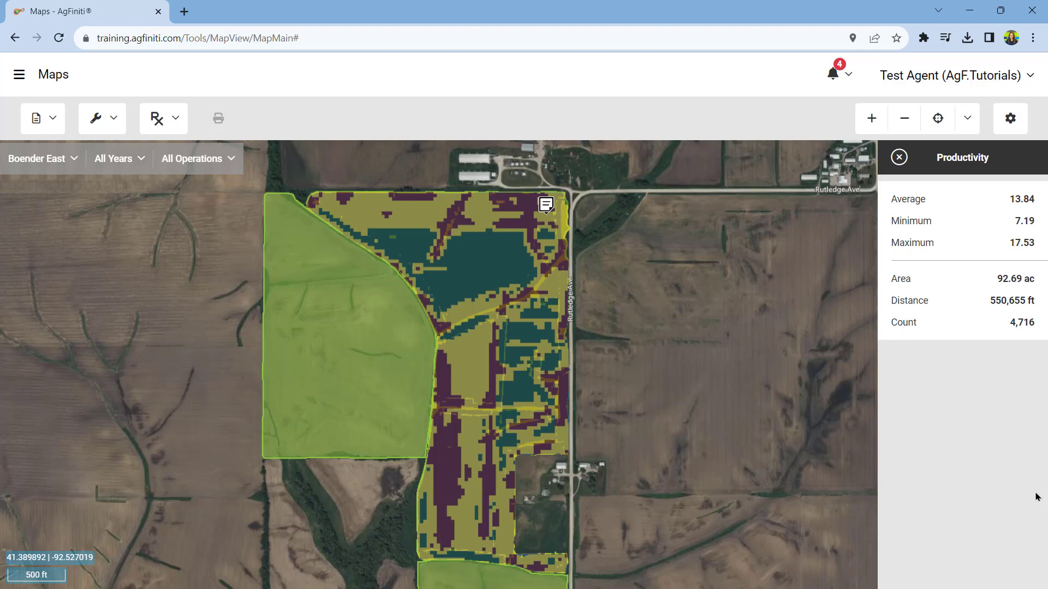
{"action": "left_click", "coordinate": [899, 158]}
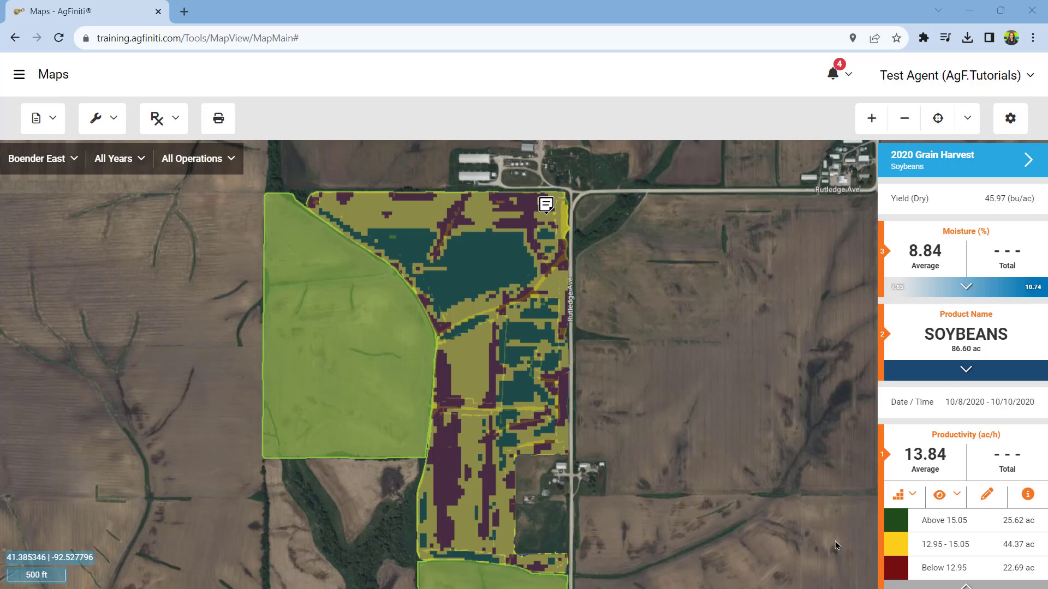
In Manage Data, hide and then unhide Boender East's 2020 | Boundary record
{"action": "left_click", "coordinate": [21, 74]}
{"action": "scroll", "coordinate": [68, 227], "scroll_direction": "down", "scroll_amount": 1}
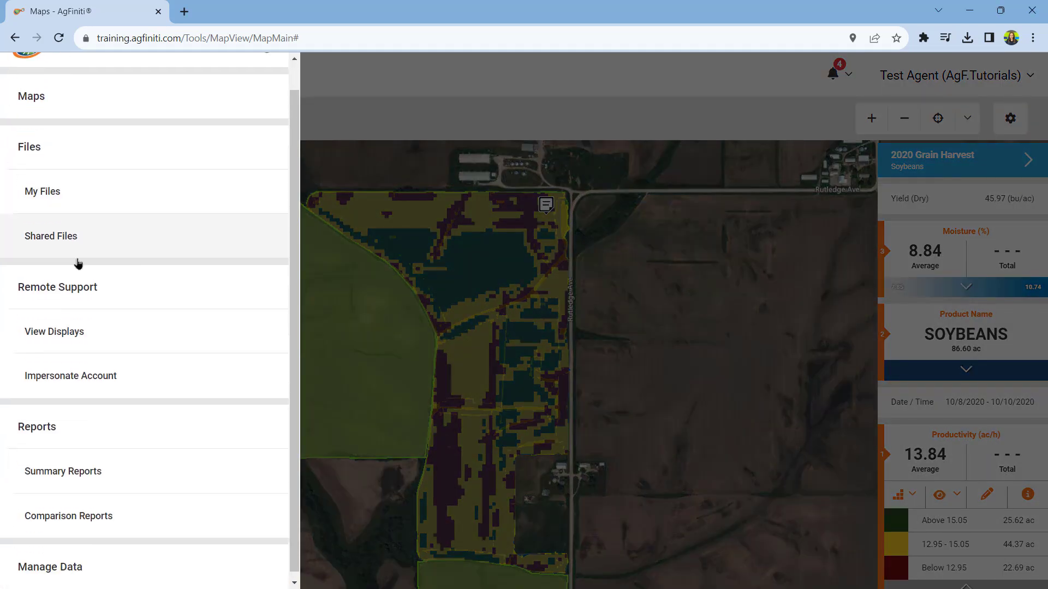
{"action": "left_click", "coordinate": [163, 571]}
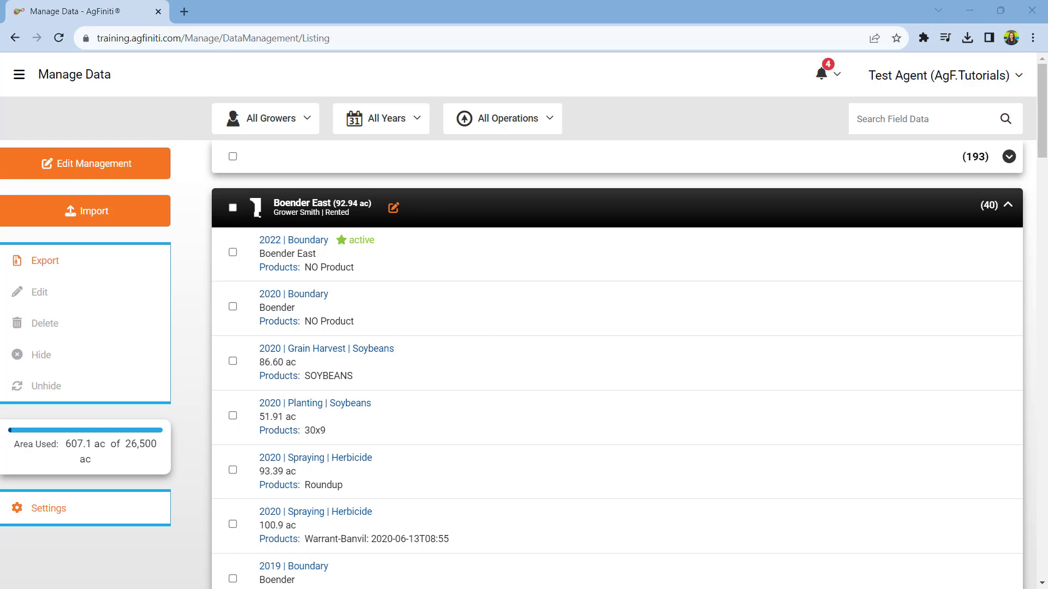
{"action": "left_click", "coordinate": [233, 307]}
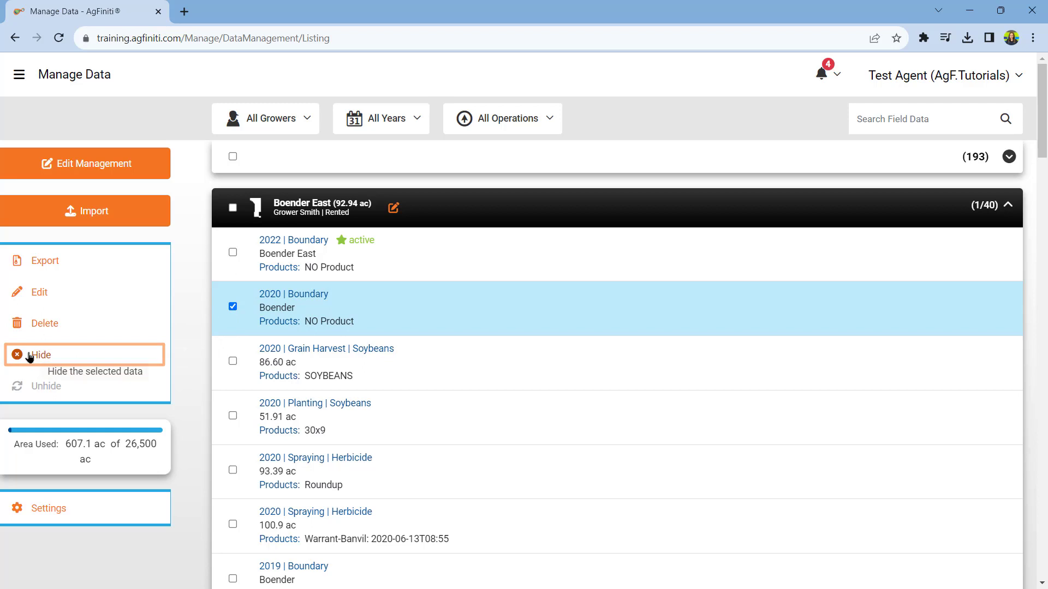
{"action": "left_click", "coordinate": [30, 356]}
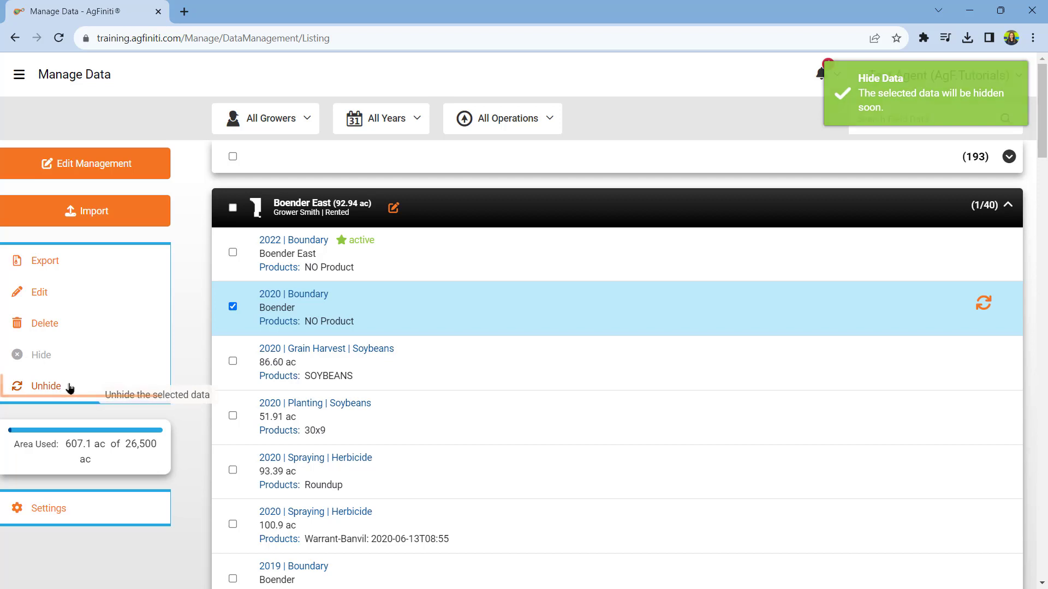
{"action": "left_click", "coordinate": [46, 385]}
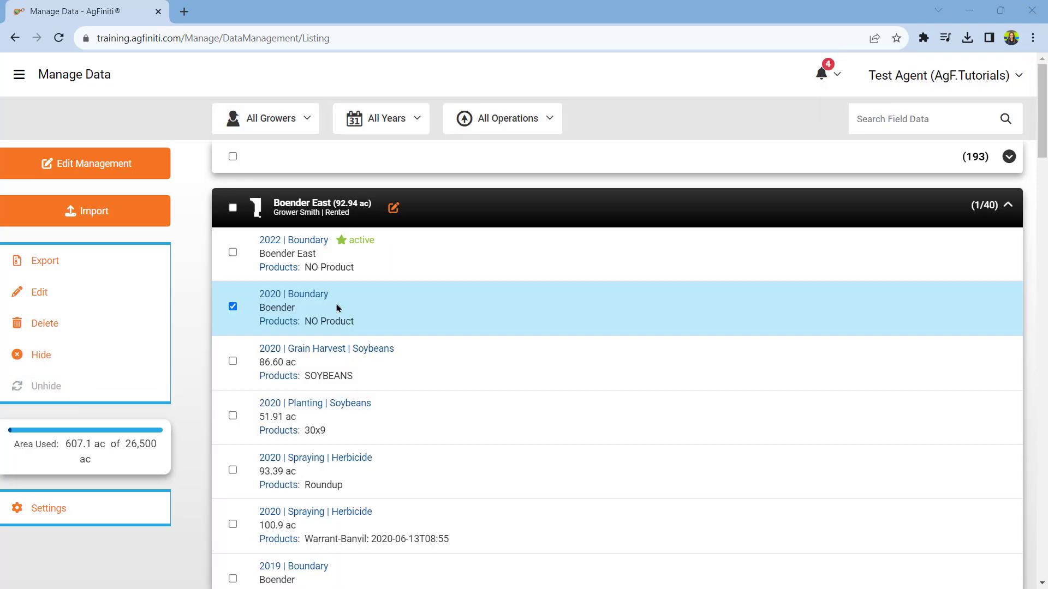
Select the Boender West field and confirm deleting it with its data
{"action": "left_click", "coordinate": [1007, 206]}
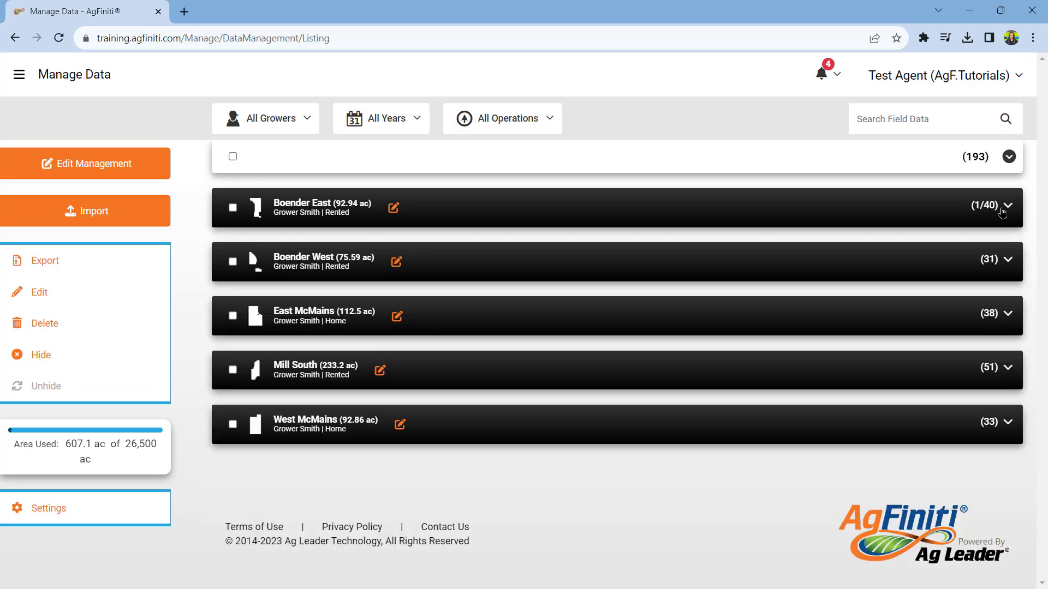
{"action": "left_click", "coordinate": [233, 261]}
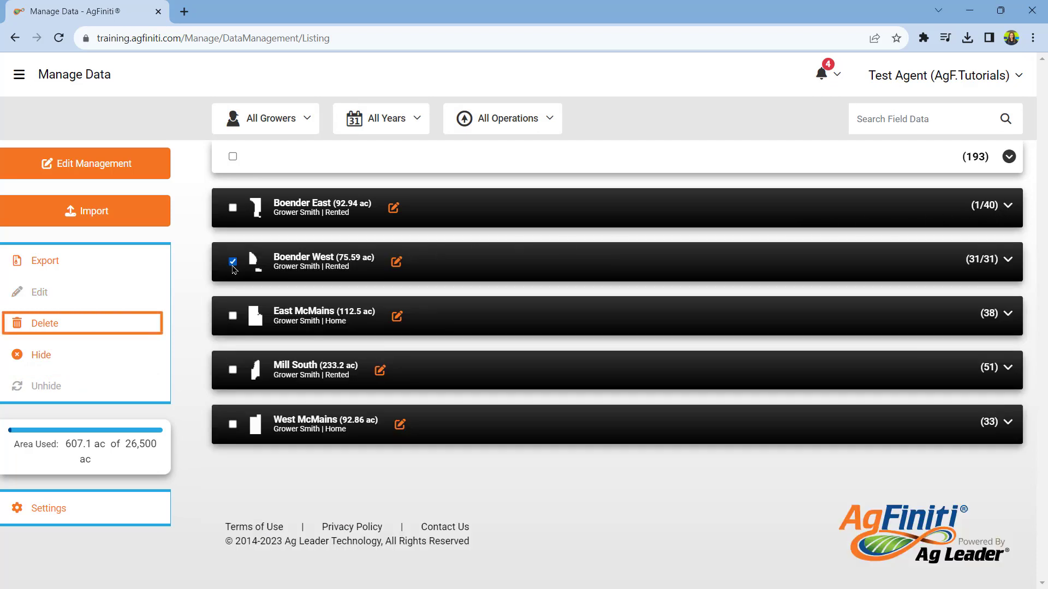
{"action": "left_click", "coordinate": [73, 327]}
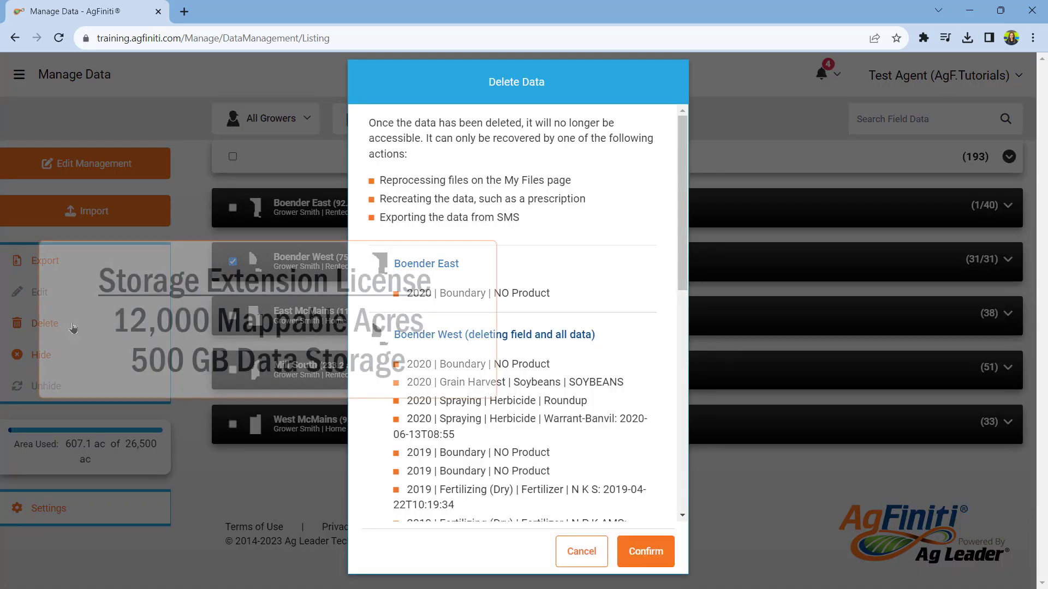
{"action": "left_click", "coordinate": [649, 552]}
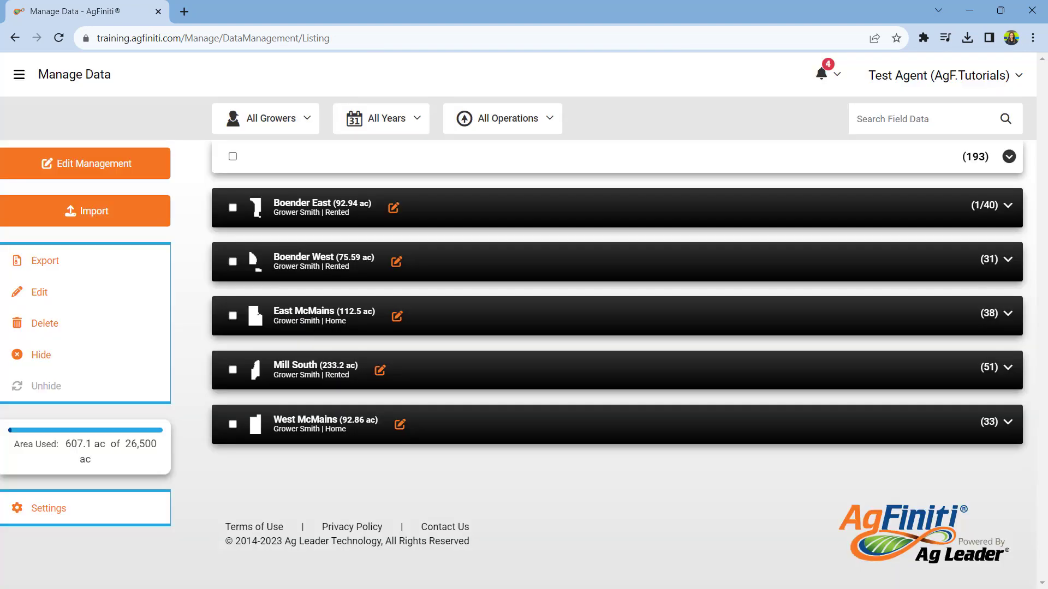